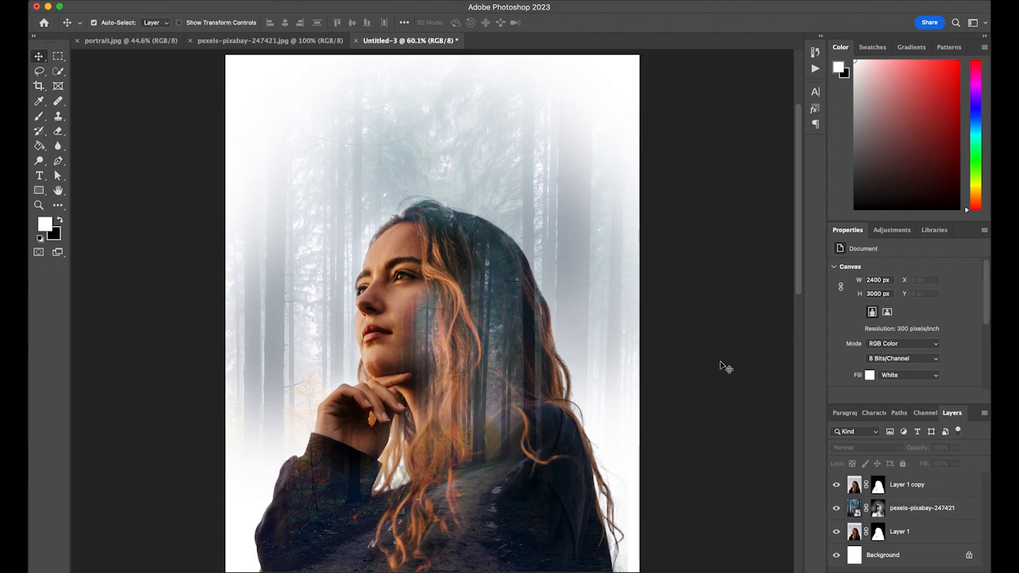
Review the portrait photo, the forest photo and the finished Untitled-3 double-exposure composite in their open documents
left_click(133, 44)
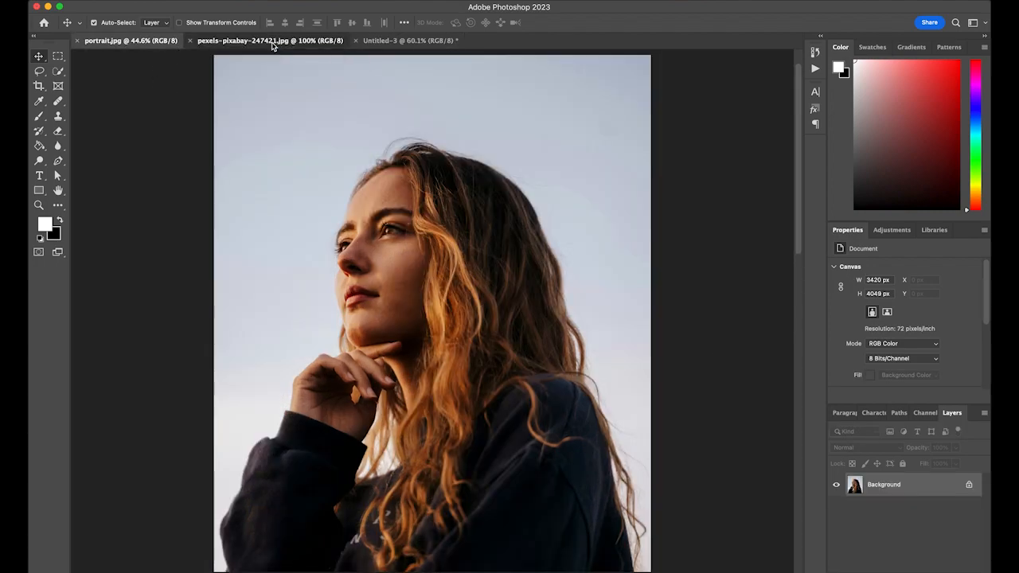
left_click(270, 44)
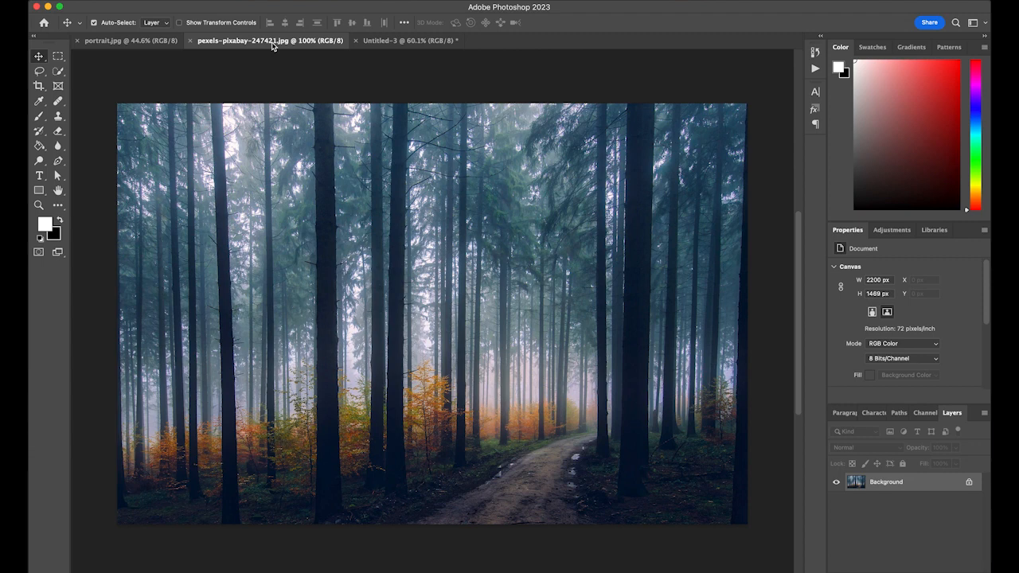
left_click(390, 42)
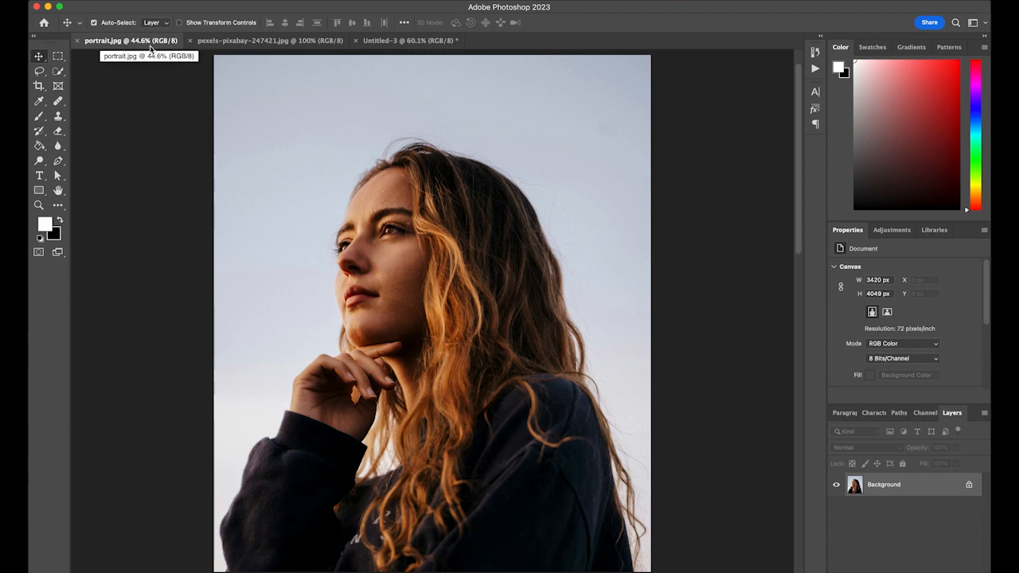
left_click(253, 41)
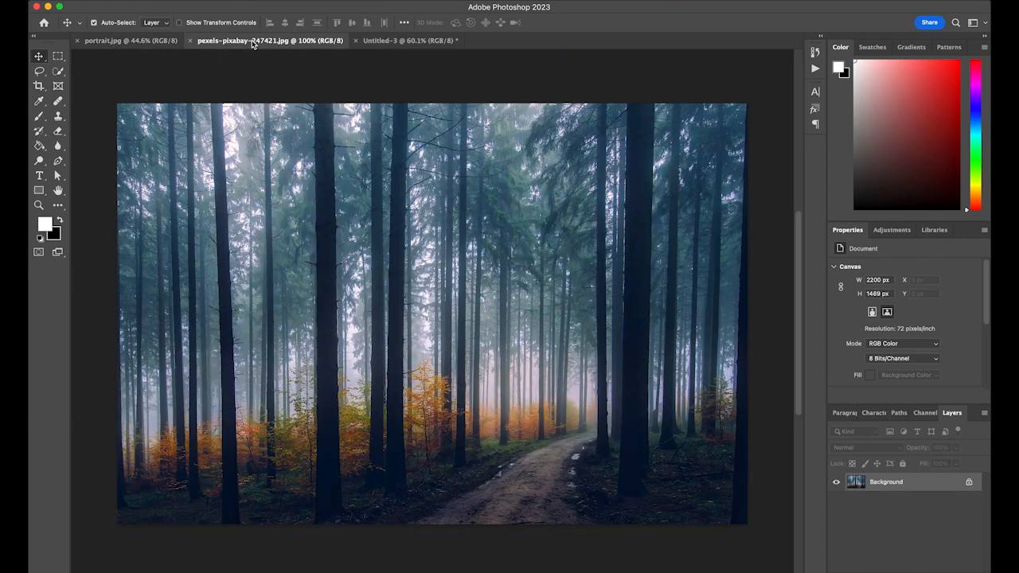
Select the woman in portrait.jpg, including her hair, hand and sleeve, with the Quick Selection tool in add-to-selection mode
left_click(132, 41)
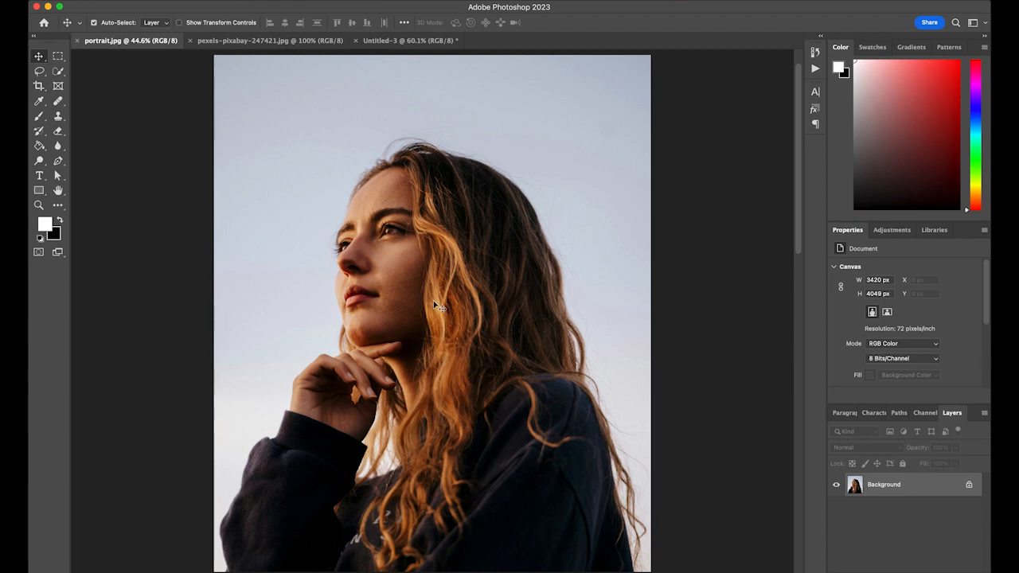
left_click(56, 74)
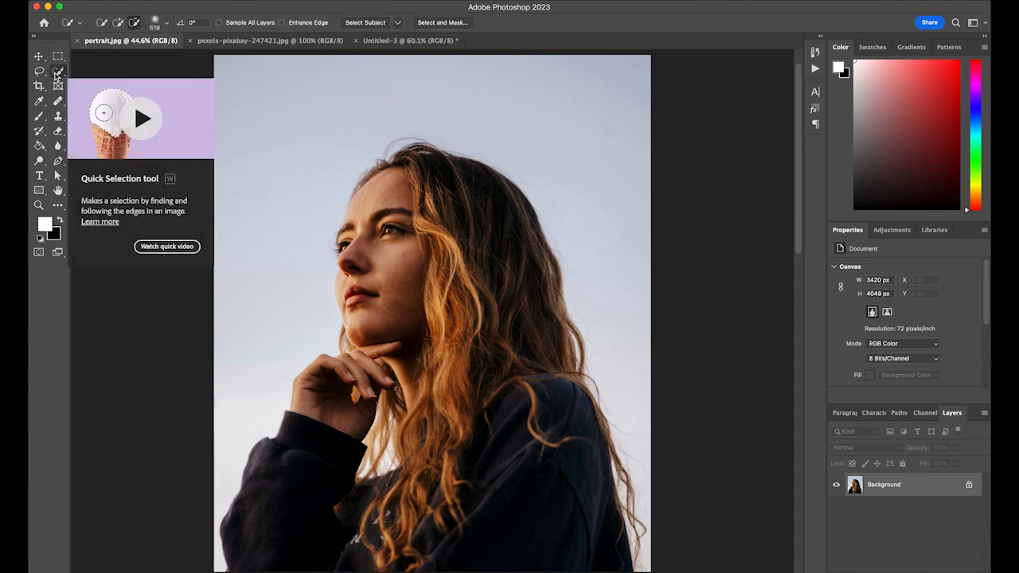
left_click(117, 23)
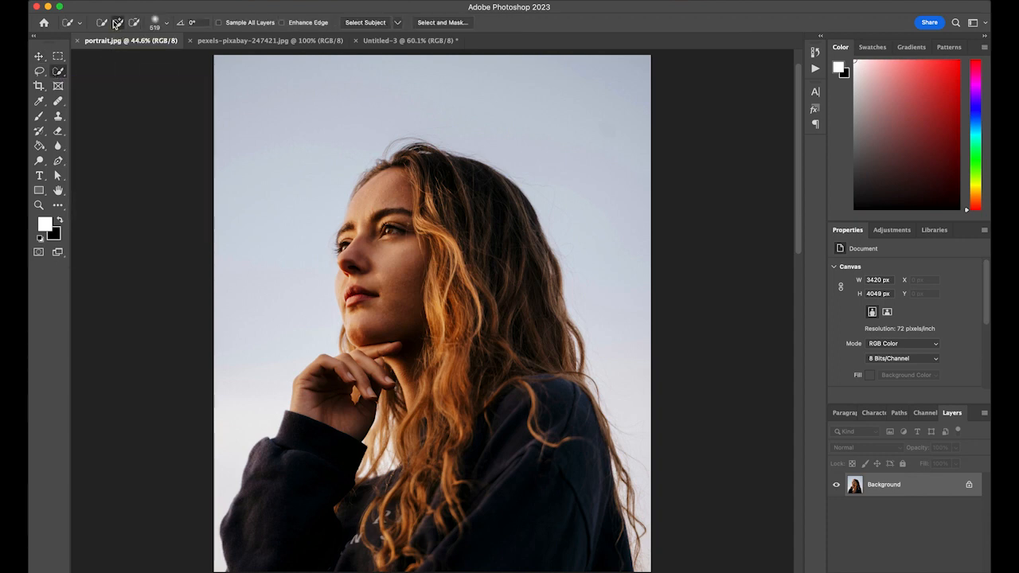
left_click(59, 76)
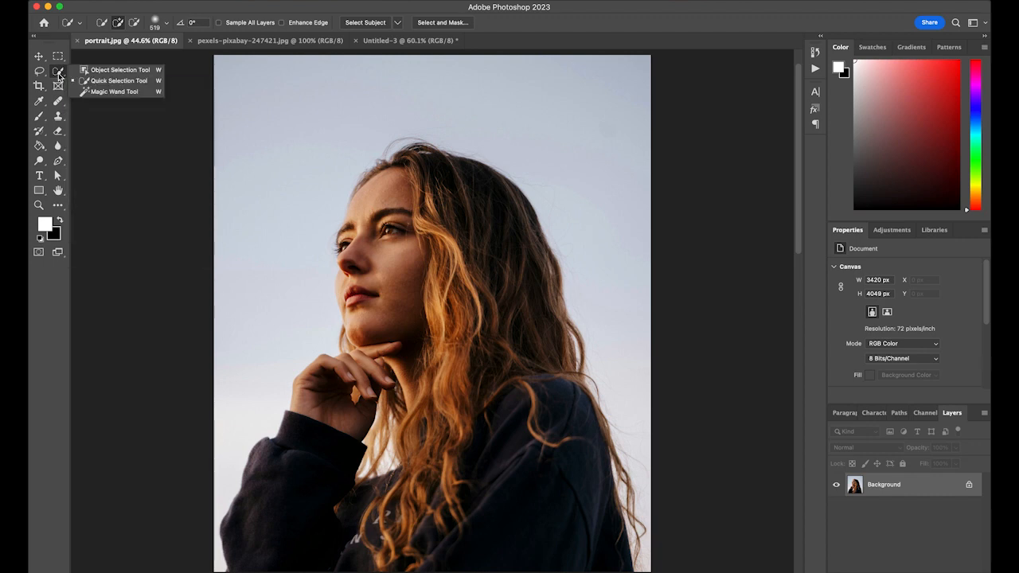
left_click(119, 80)
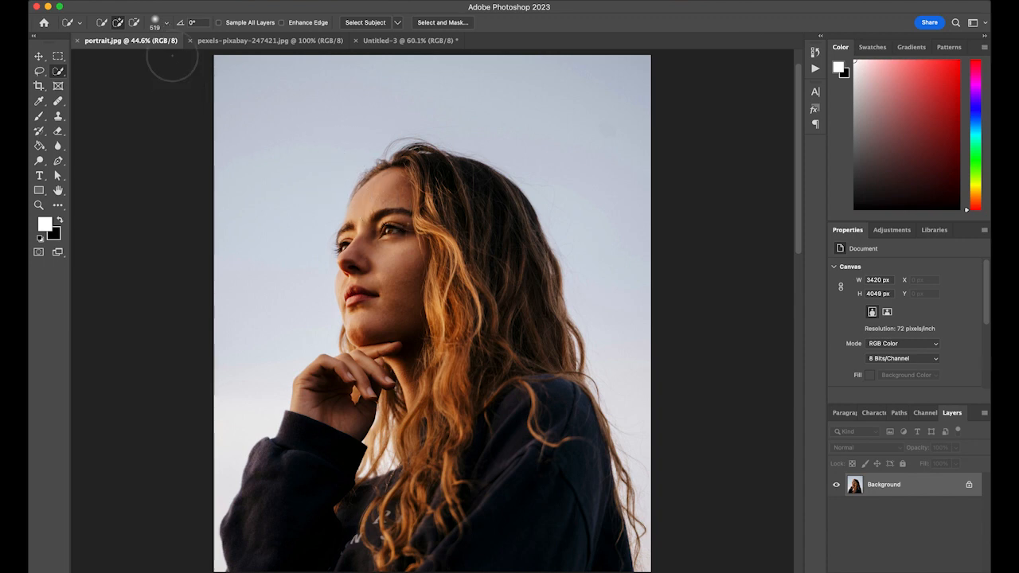
left_click(166, 23)
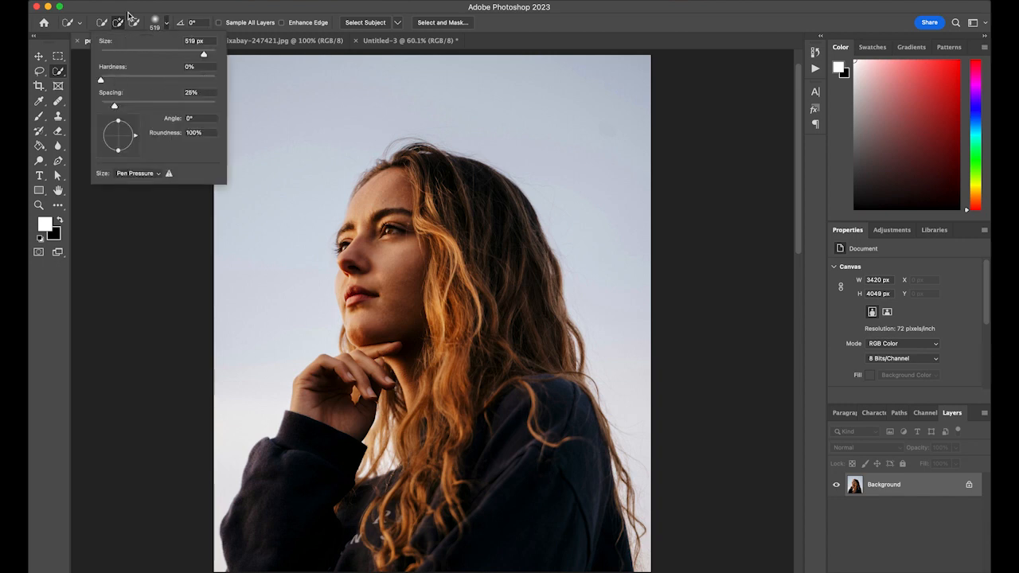
left_click(119, 24)
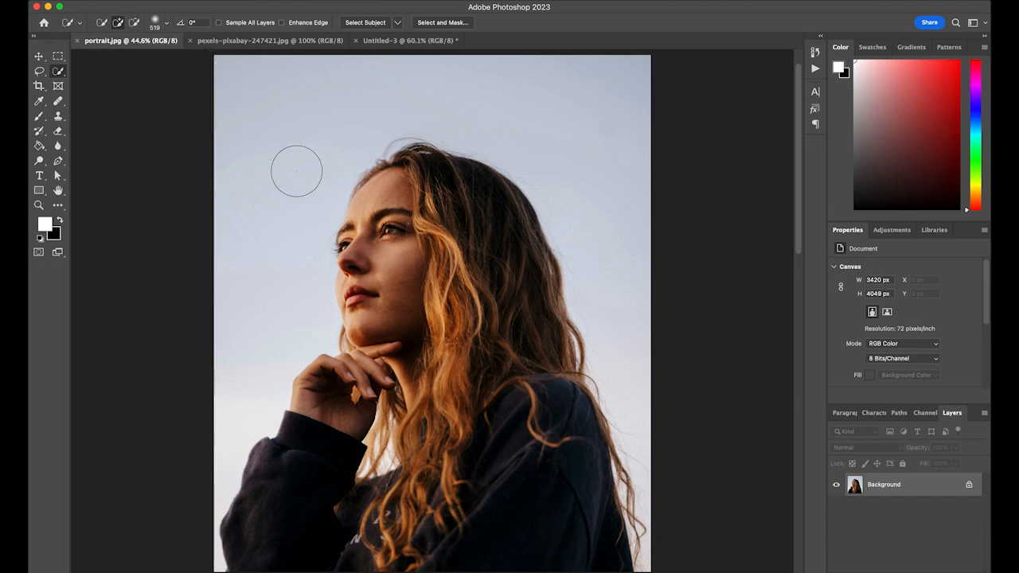
mouse_move(384, 193)
left_mouse_down()
mouse_move(416, 182)
mouse_move(418, 170)
mouse_move(459, 204)
mouse_move(466, 196)
mouse_move(504, 255)
mouse_move(494, 225)
mouse_move(520, 295)
mouse_move(520, 278)
mouse_move(527, 337)
mouse_move(533, 278)
mouse_move(517, 358)
mouse_move(537, 375)
mouse_move(538, 428)
mouse_move(570, 464)
mouse_move(577, 537)
mouse_move(568, 480)
mouse_move(601, 473)
mouse_move(614, 536)
mouse_move(417, 377)
mouse_move(370, 253)
left_mouse_up()
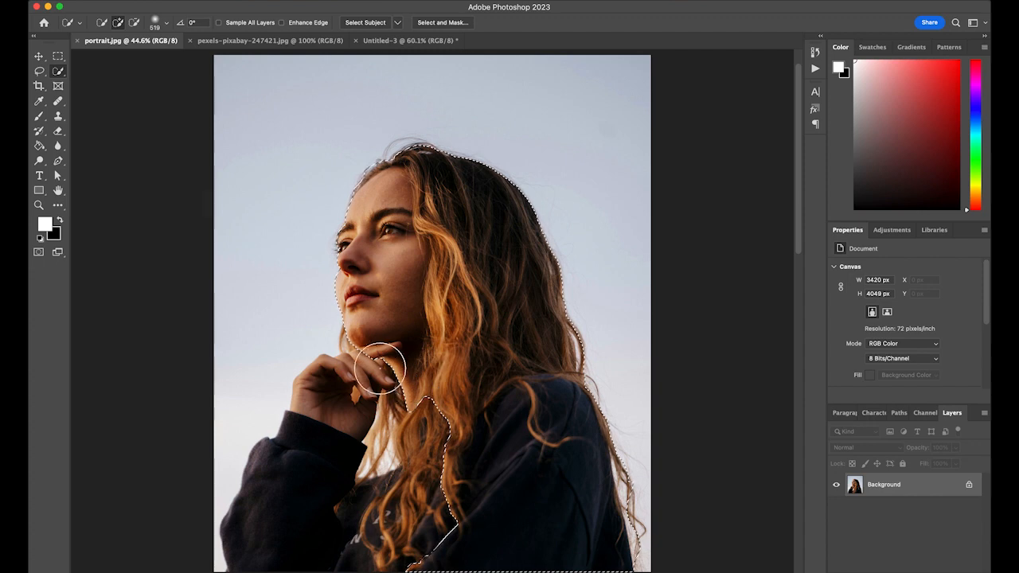
left_click_drag(393, 387, 382, 365)
mouse_move(370, 408)
left_mouse_down()
mouse_move(325, 408)
mouse_move(332, 432)
mouse_move(329, 416)
mouse_move(314, 437)
left_mouse_up()
left_click_drag(271, 525, 374, 511)
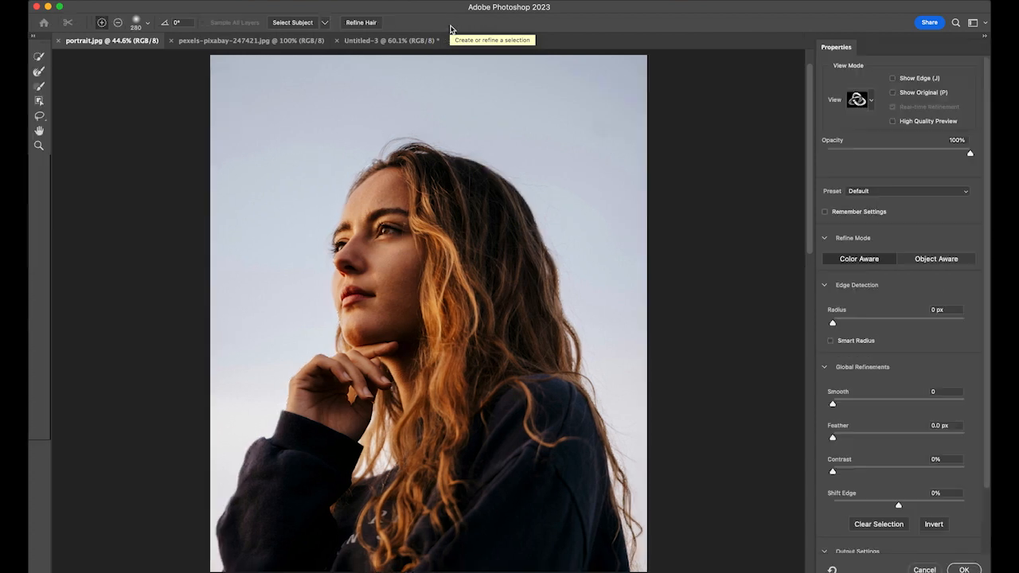
In Select and Mask, preview the cutout with the On Black view and apply Refine Hair
left_click(871, 101)
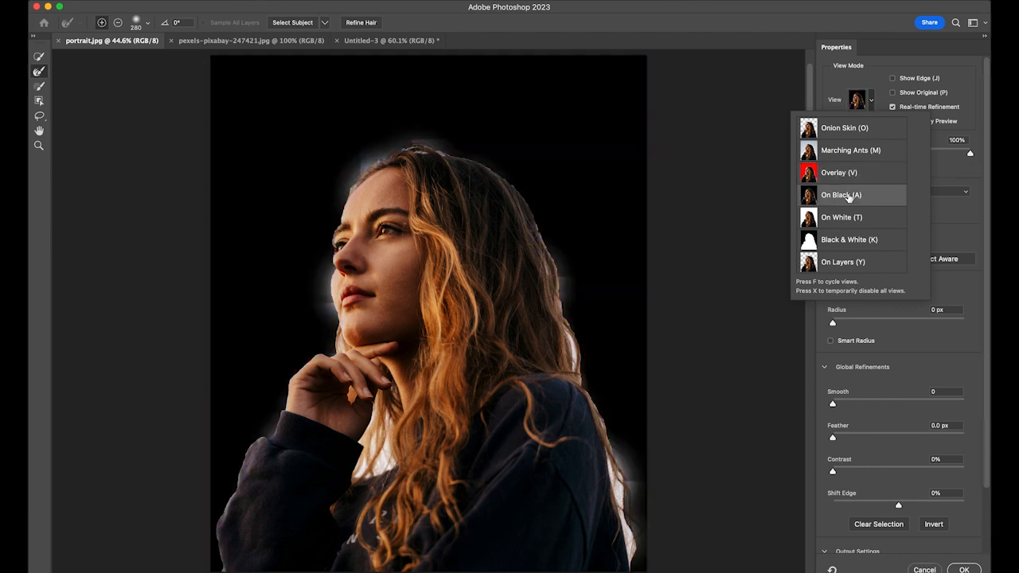
left_click(866, 103)
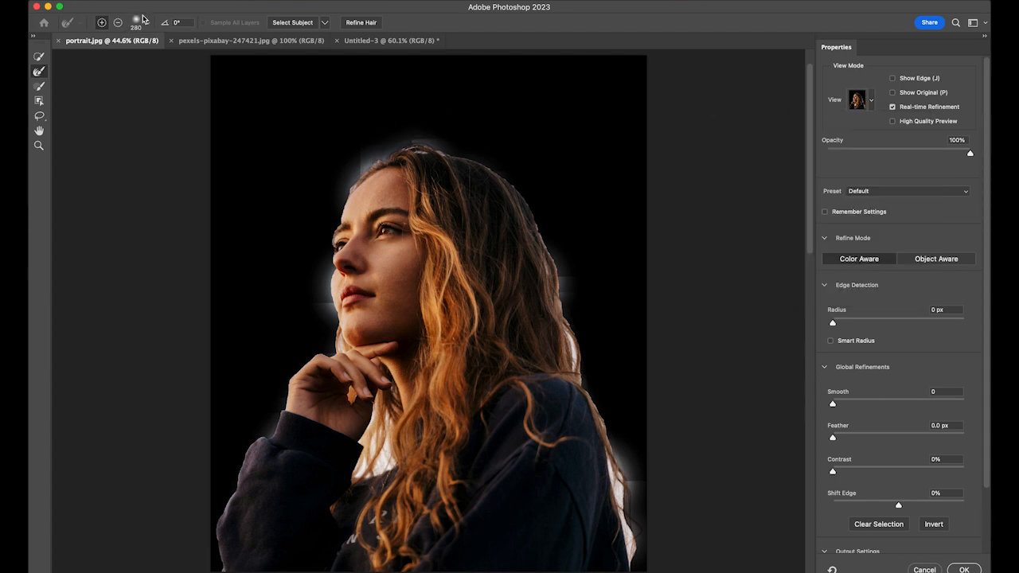
left_click(366, 24)
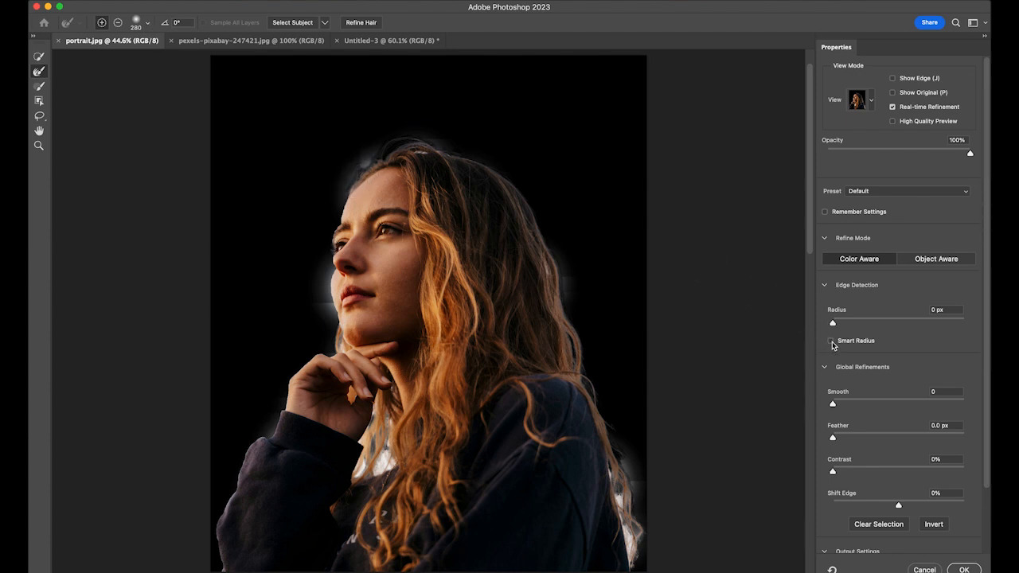
Enable Smart Radius, brush away the remaining background along the hair and face edges, and accept the refined selection
left_click(831, 341)
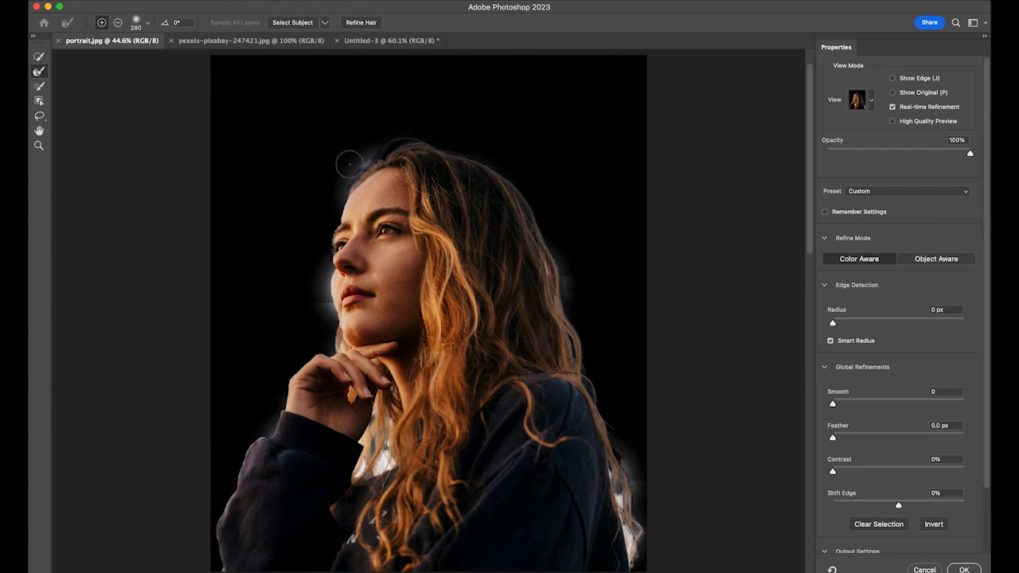
mouse_move(362, 161)
left_mouse_down()
mouse_move(324, 209)
mouse_move(326, 235)
left_mouse_up()
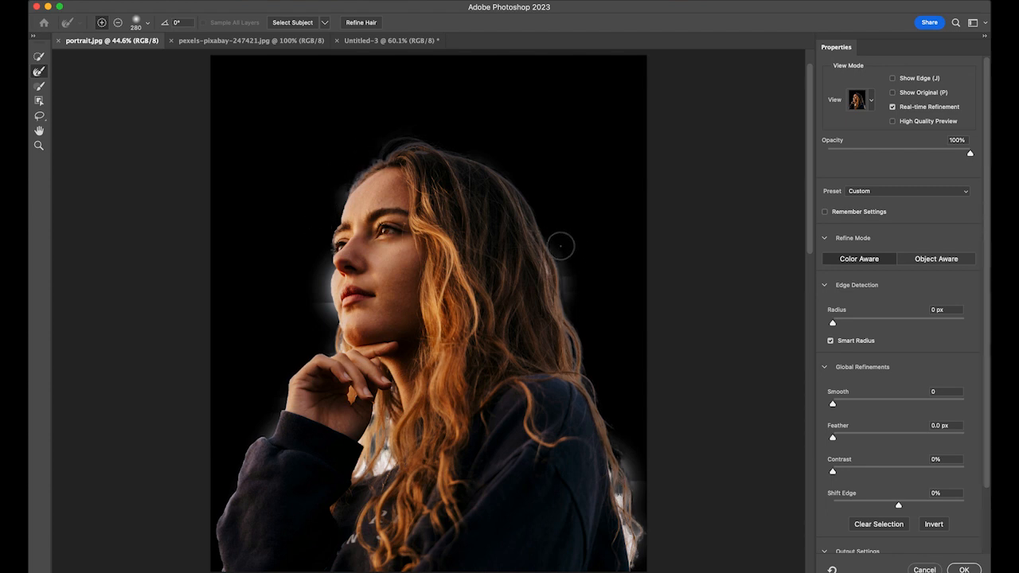
left_click_drag(549, 248, 571, 302)
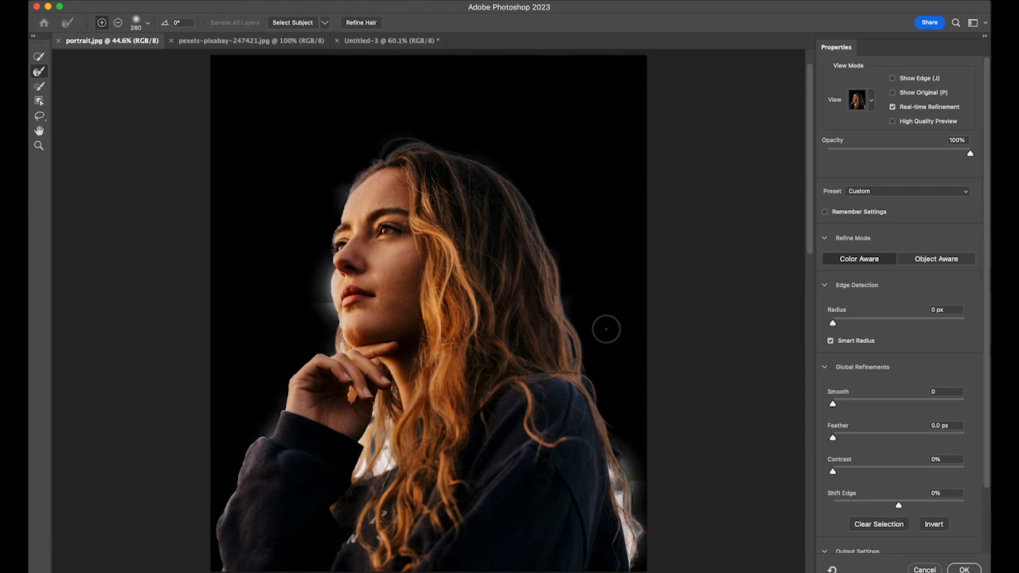
left_click_drag(601, 421, 643, 567)
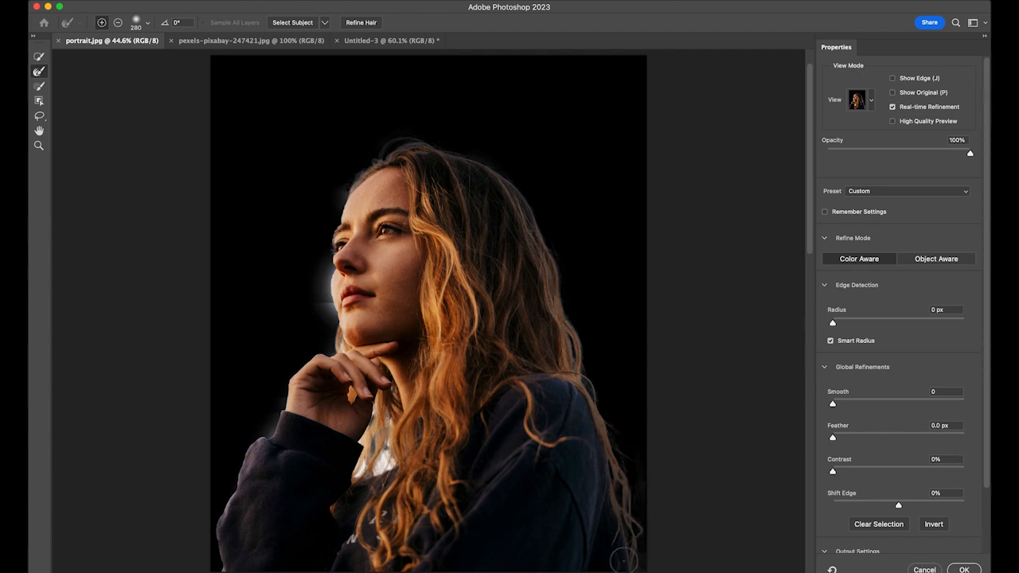
left_click_drag(320, 300, 332, 343)
mouse_move(324, 273)
left_mouse_down()
mouse_move(302, 337)
mouse_move(343, 351)
left_mouse_up()
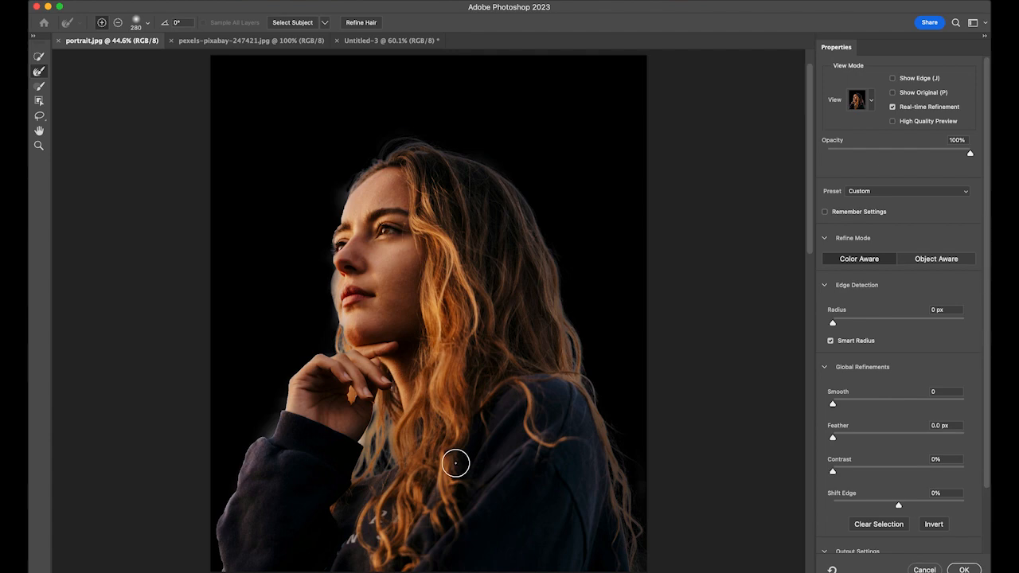
left_click(963, 569)
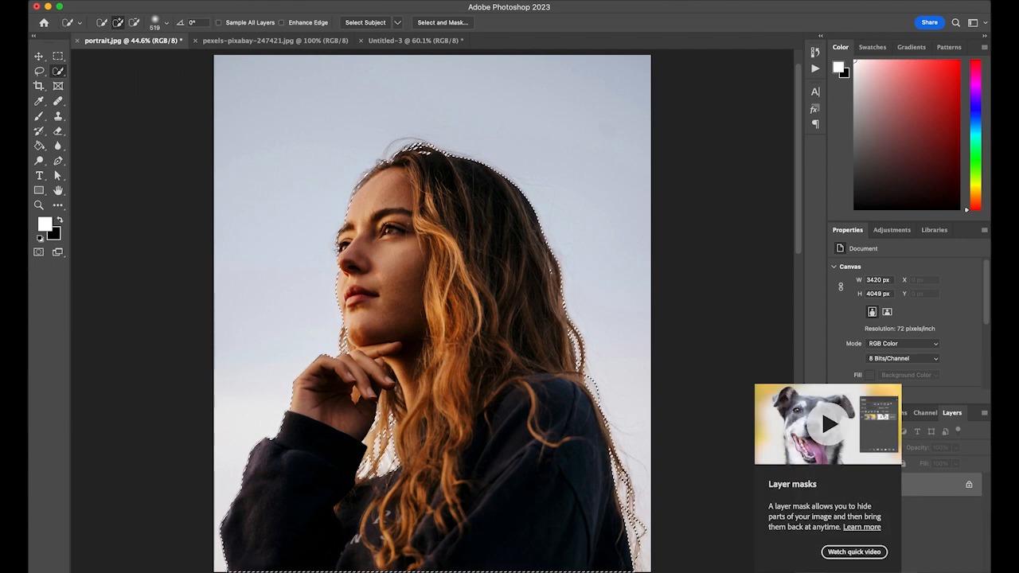
Add a layer mask from the selection and display the mask alone to inspect its edges around the face
left_click(905, 571)
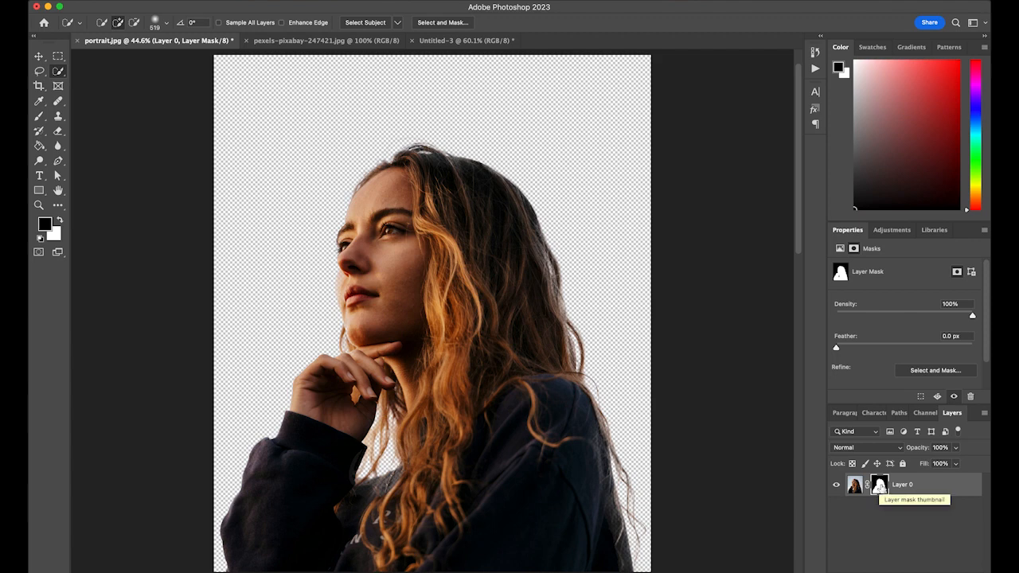
left_click(879, 486, "alt")
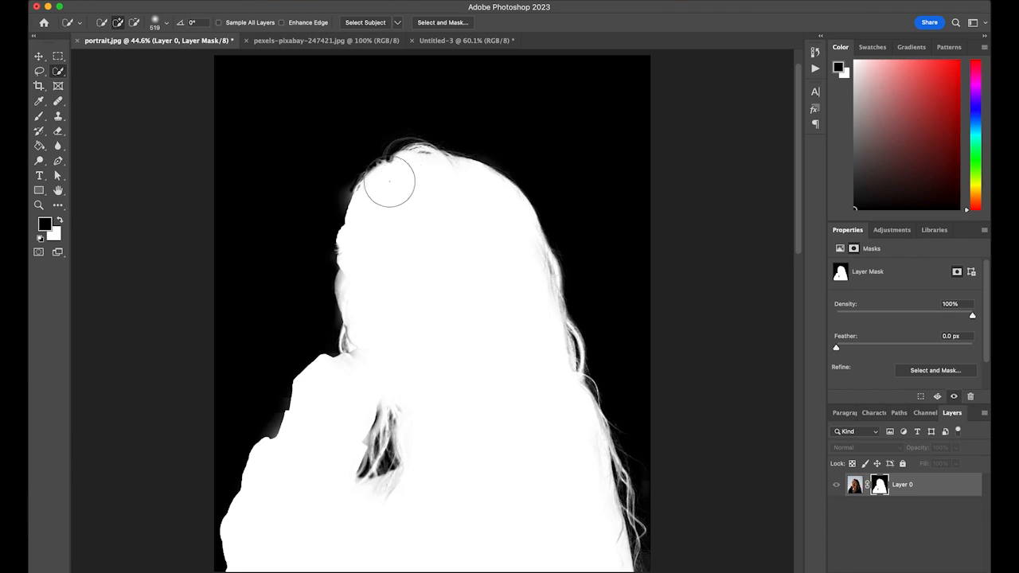
scroll(352, 174, "up", 5)
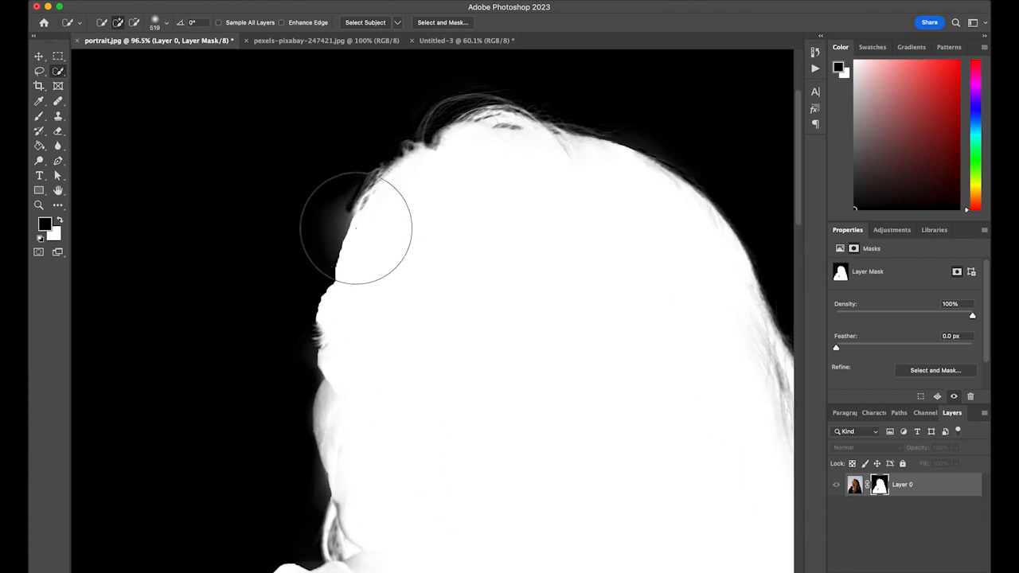
left_click_drag(403, 311, 419, 214)
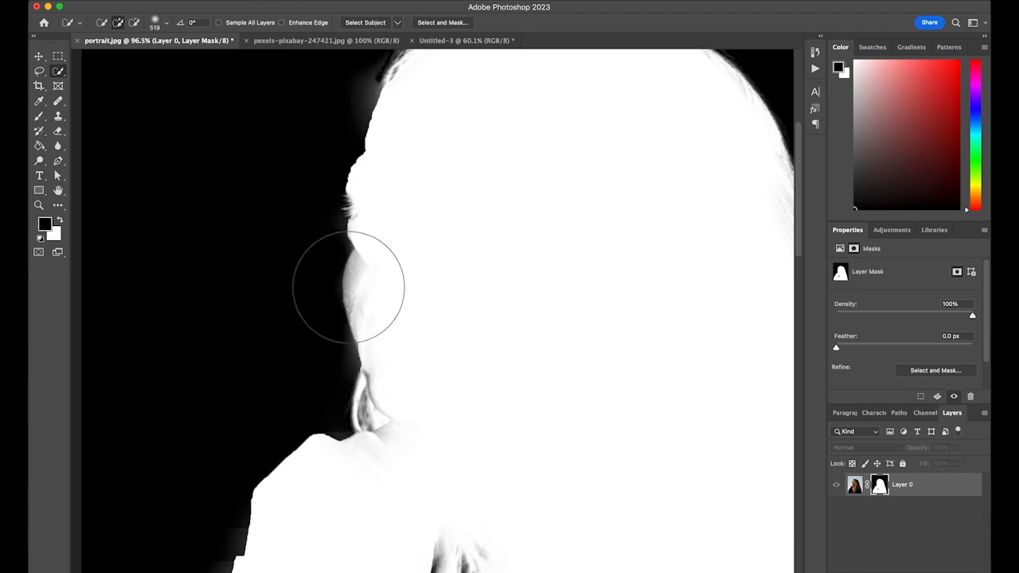
left_click_drag(438, 200, 407, 337)
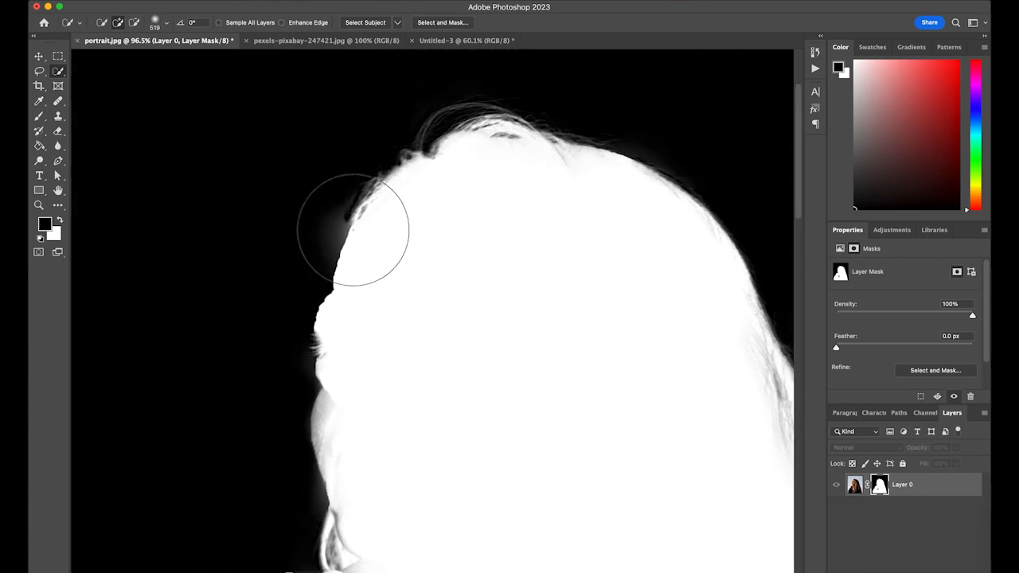
Burn away the gray halos in the black area of the mask around the hair, face and sleeve, using Shadows range at 50% exposure
left_click(38, 162)
left_click(38, 162)
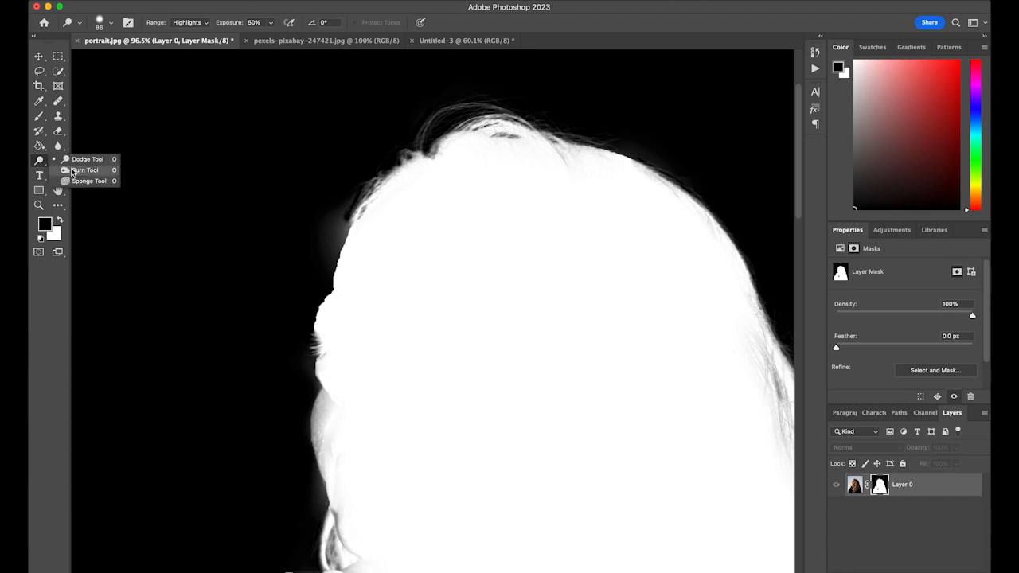
left_click(73, 170)
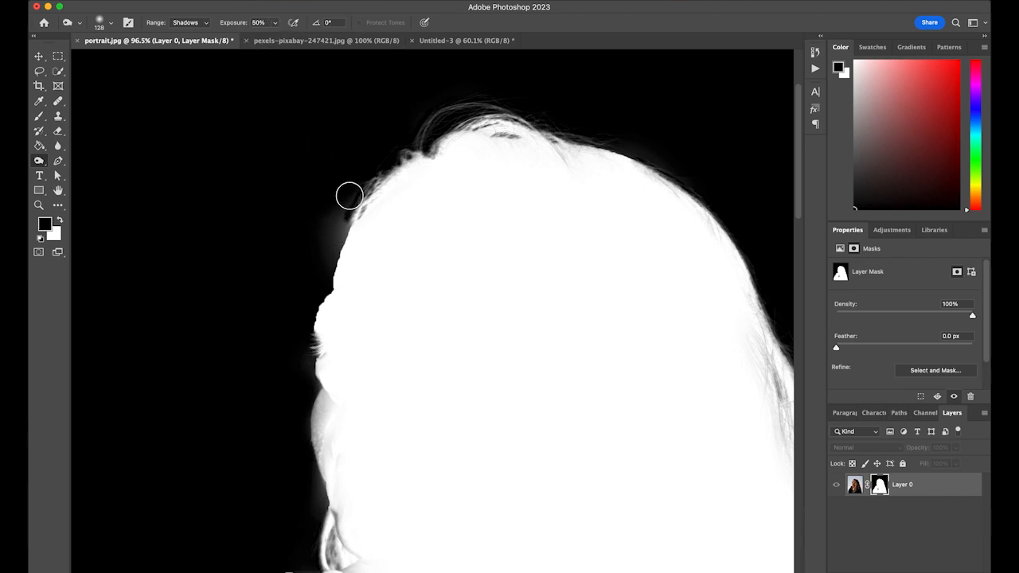
mouse_move(347, 199)
left_mouse_down()
mouse_move(327, 261)
mouse_move(295, 287)
left_mouse_up()
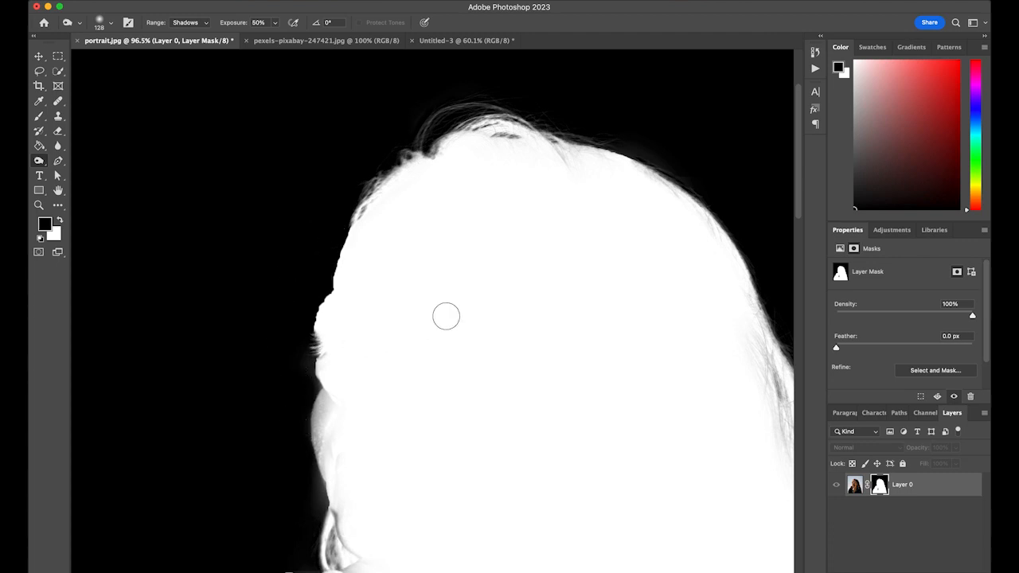
left_click_drag(542, 303, 539, 225)
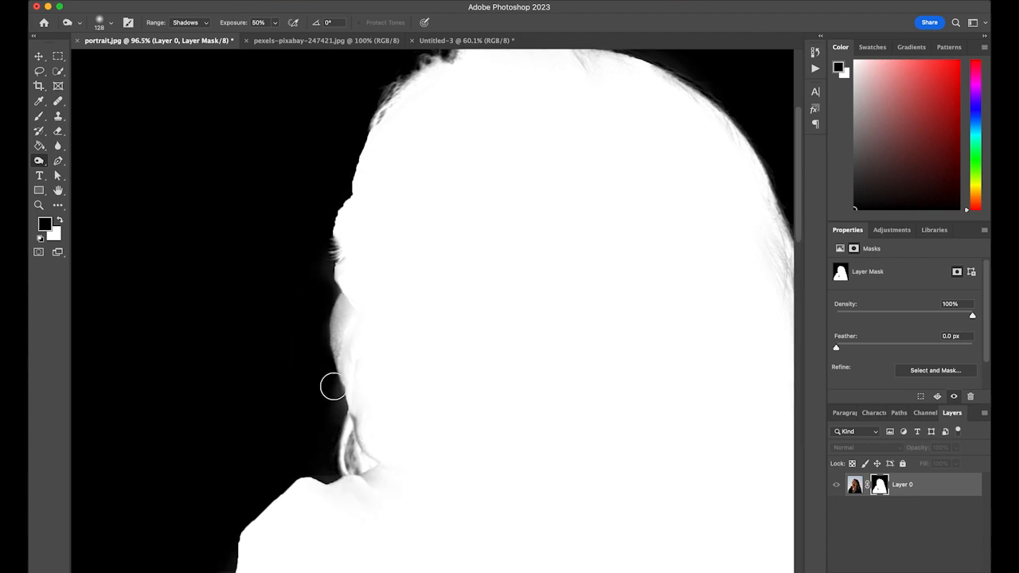
left_click_drag(423, 453, 473, 282)
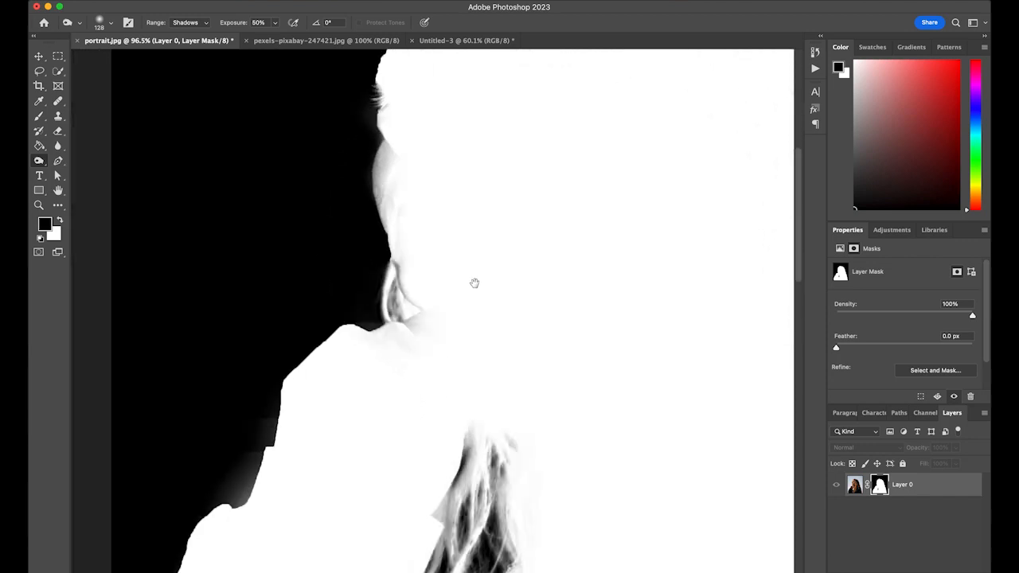
left_click_drag(422, 376, 466, 291)
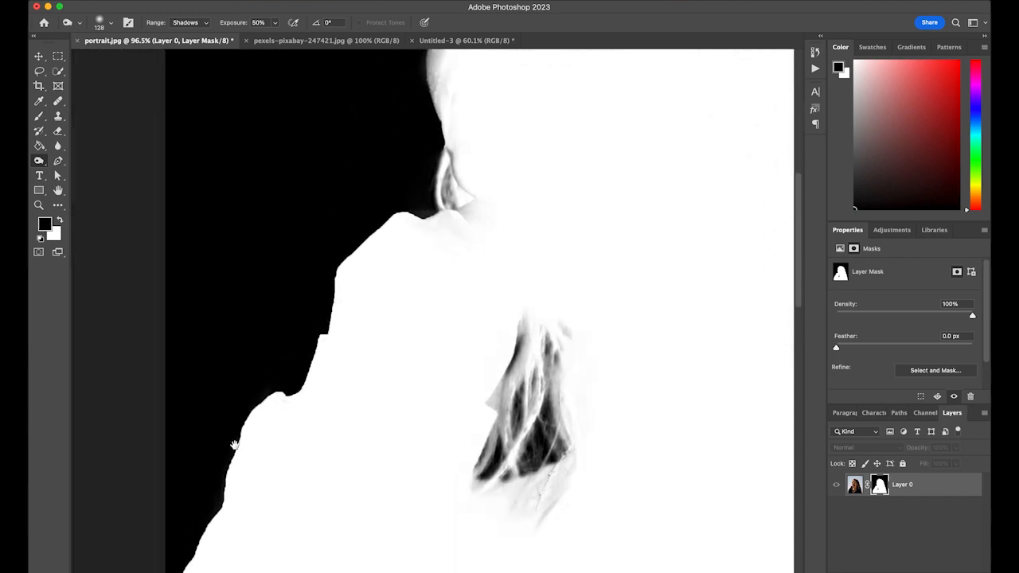
mouse_move(235, 445)
left_mouse_down()
mouse_move(292, 286)
mouse_move(161, 363)
left_mouse_up()
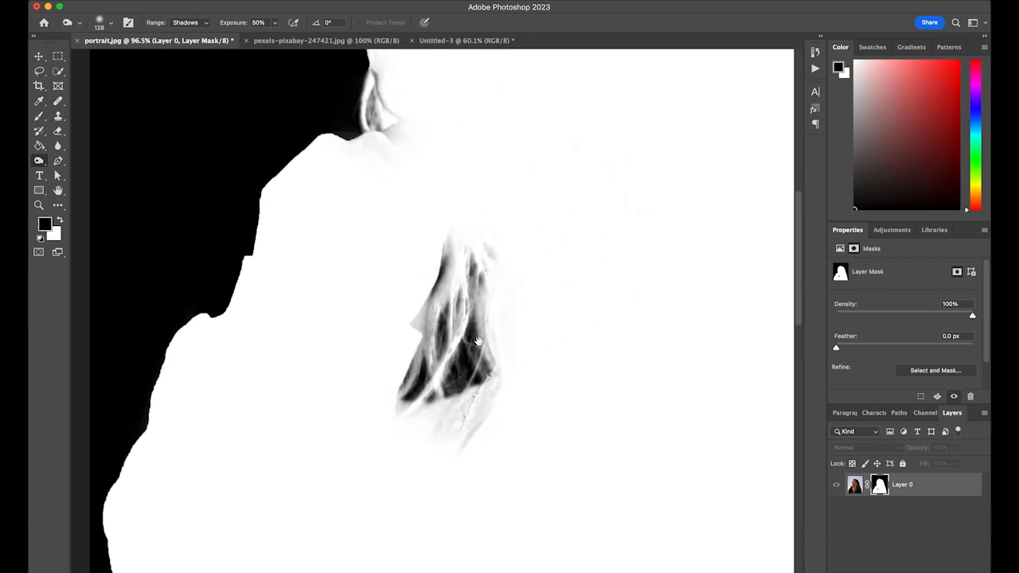
left_click_drag(627, 390, 287, 298)
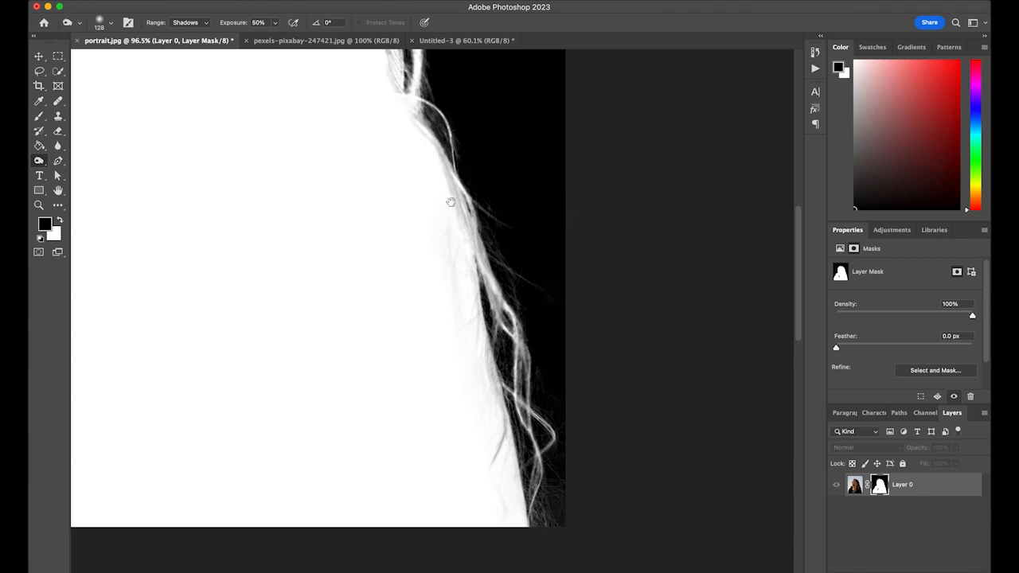
left_click_drag(435, 258, 600, 426)
left_click_drag(552, 357, 616, 471)
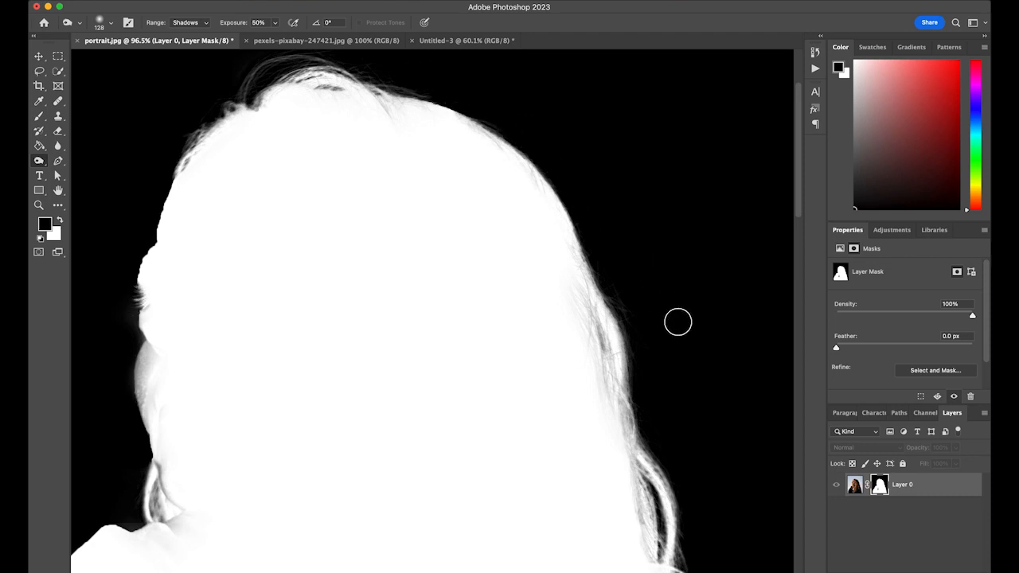
left_click_drag(455, 334, 621, 214)
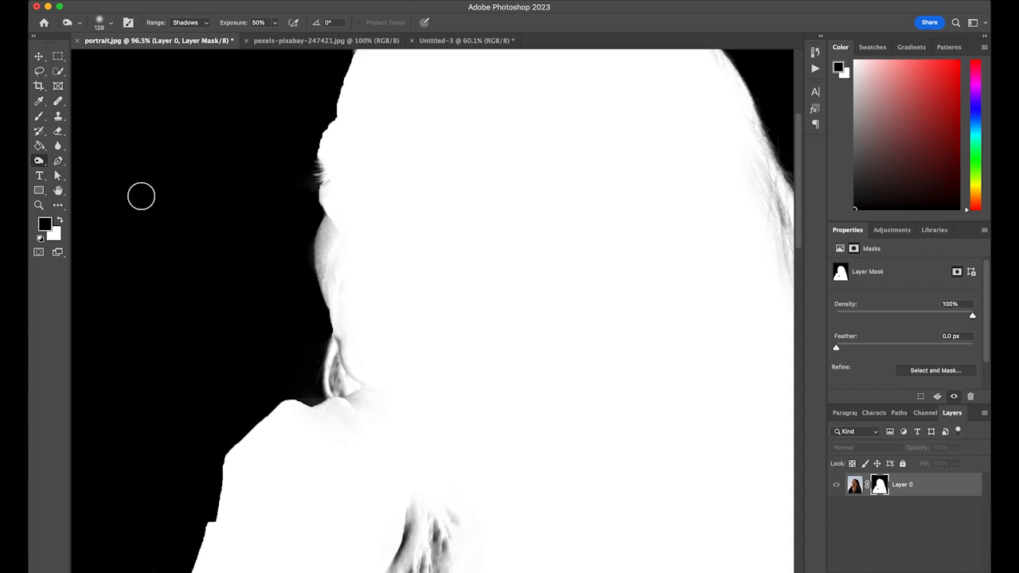
Dodge the gray patches inside the white mask area along the face edge, using Highlights range at 50% exposure, and return to the masked image
right_click(38, 163)
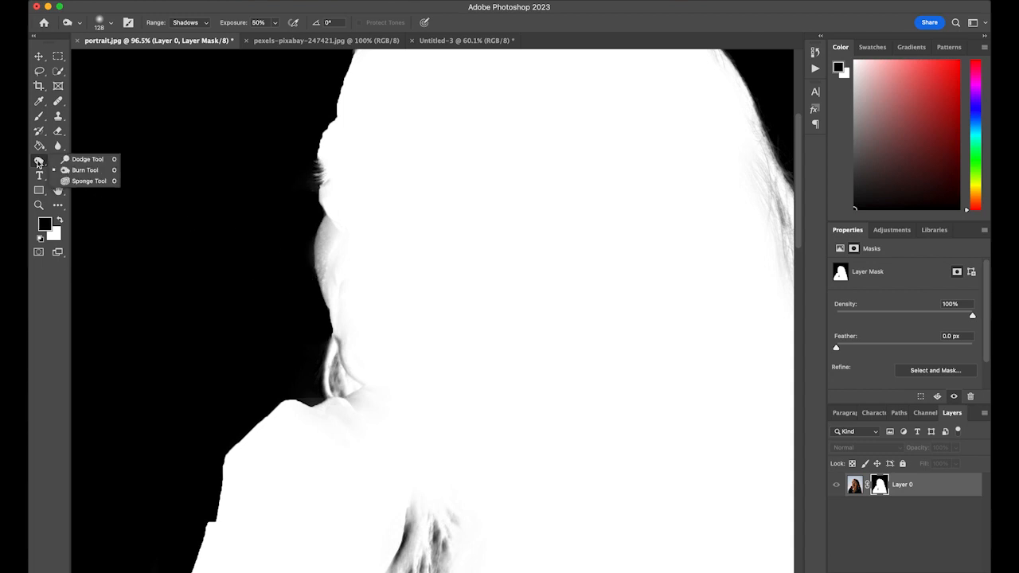
left_click(84, 161)
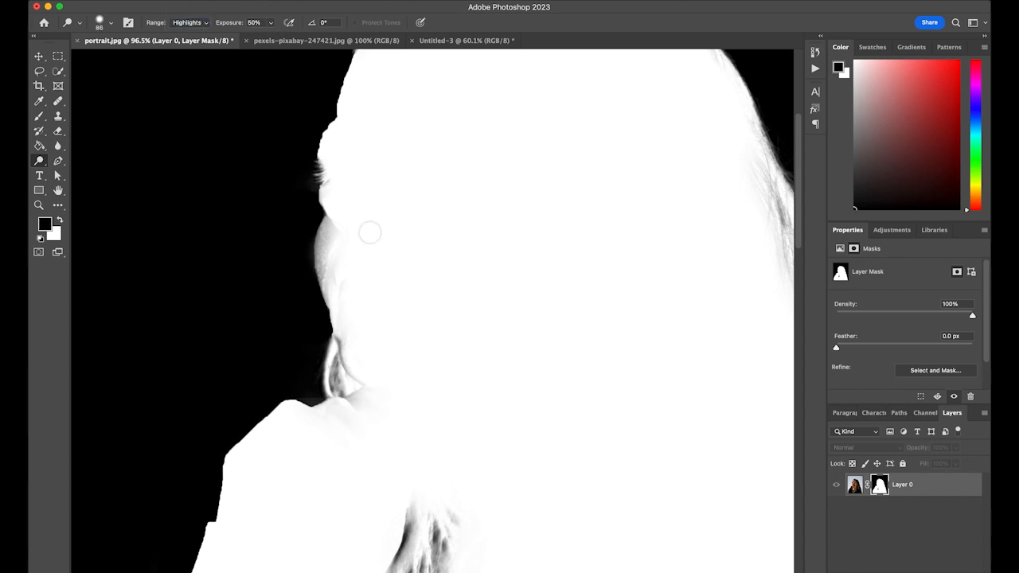
mouse_move(342, 223)
left_mouse_down()
mouse_move(329, 223)
mouse_move(325, 291)
mouse_move(323, 259)
mouse_move(321, 271)
mouse_move(324, 292)
mouse_move(339, 269)
mouse_move(350, 313)
mouse_move(341, 358)
mouse_move(359, 393)
mouse_move(330, 405)
mouse_move(358, 400)
mouse_move(355, 345)
mouse_move(347, 337)
mouse_move(344, 346)
left_mouse_up()
mouse_move(618, 391)
left_mouse_down()
mouse_move(515, 484)
mouse_move(521, 496)
mouse_move(529, 387)
mouse_move(582, 470)
mouse_move(485, 310)
mouse_move(506, 353)
mouse_move(538, 371)
mouse_move(516, 319)
mouse_move(654, 317)
left_mouse_up()
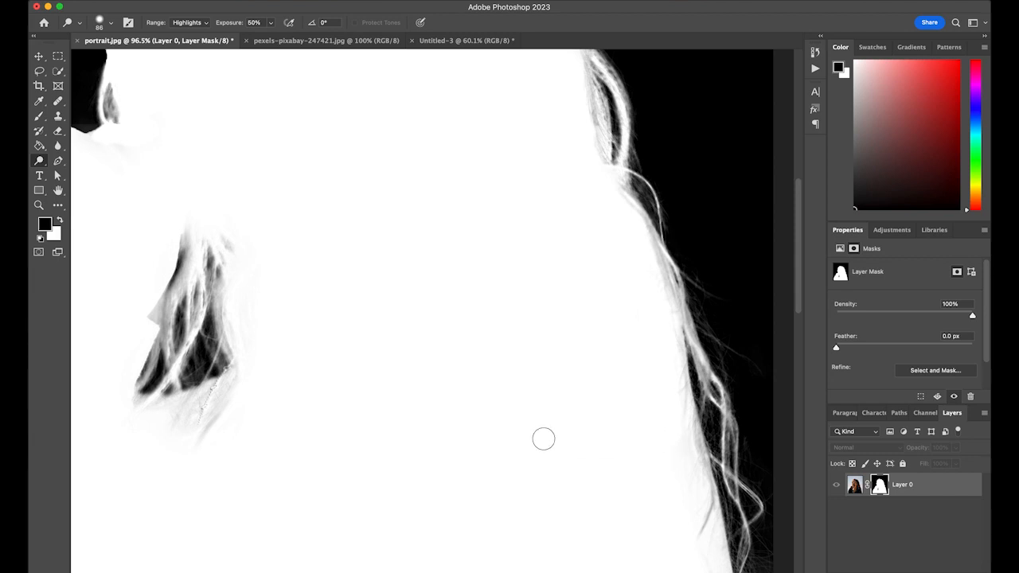
left_click_drag(495, 442, 623, 348)
left_click_drag(507, 409, 625, 379)
left_click_drag(403, 369, 432, 403)
left_click_drag(591, 409, 517, 388)
left_click_drag(577, 371, 463, 374)
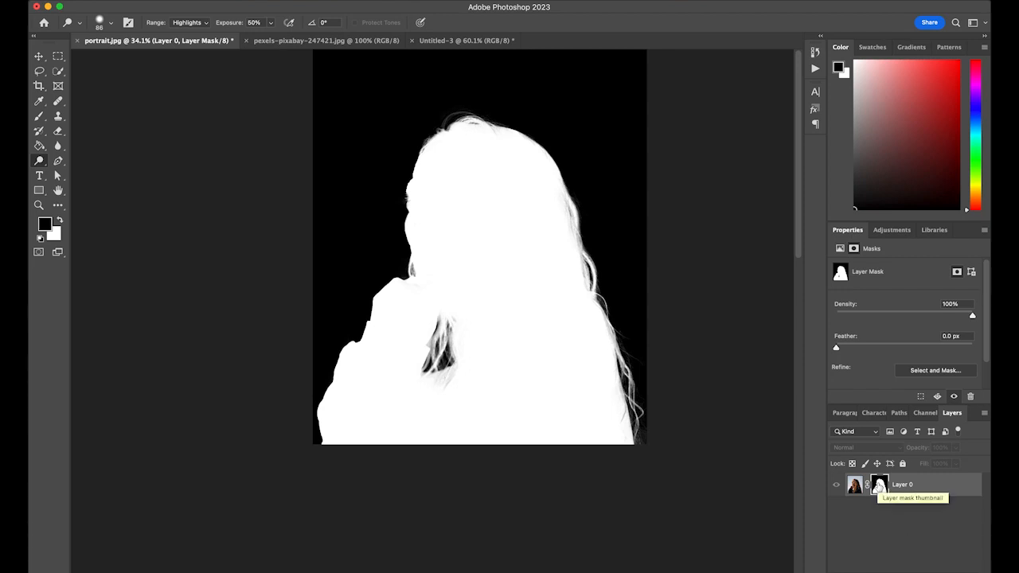
left_click(879, 484, "alt")
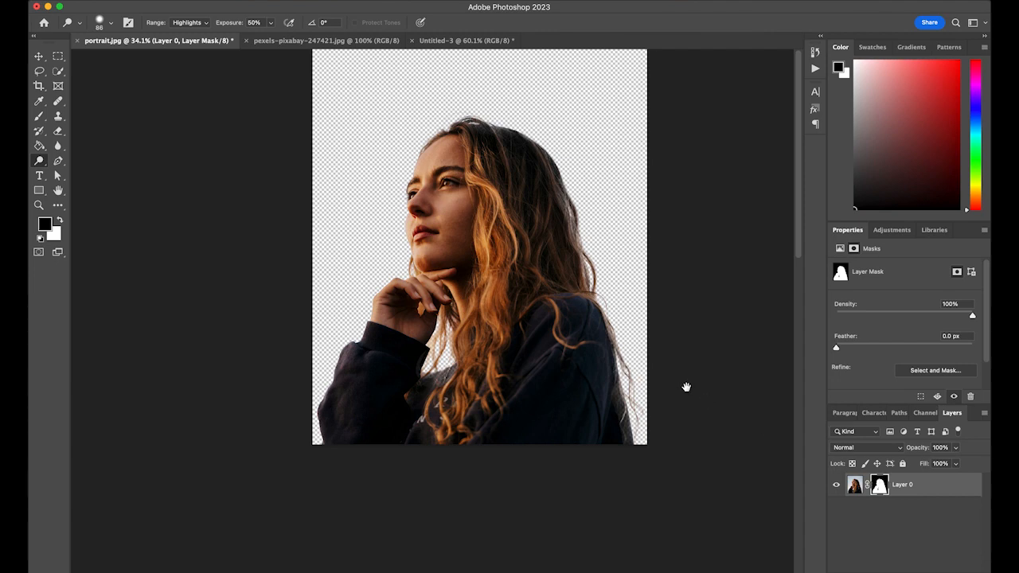
left_click_drag(684, 385, 587, 418)
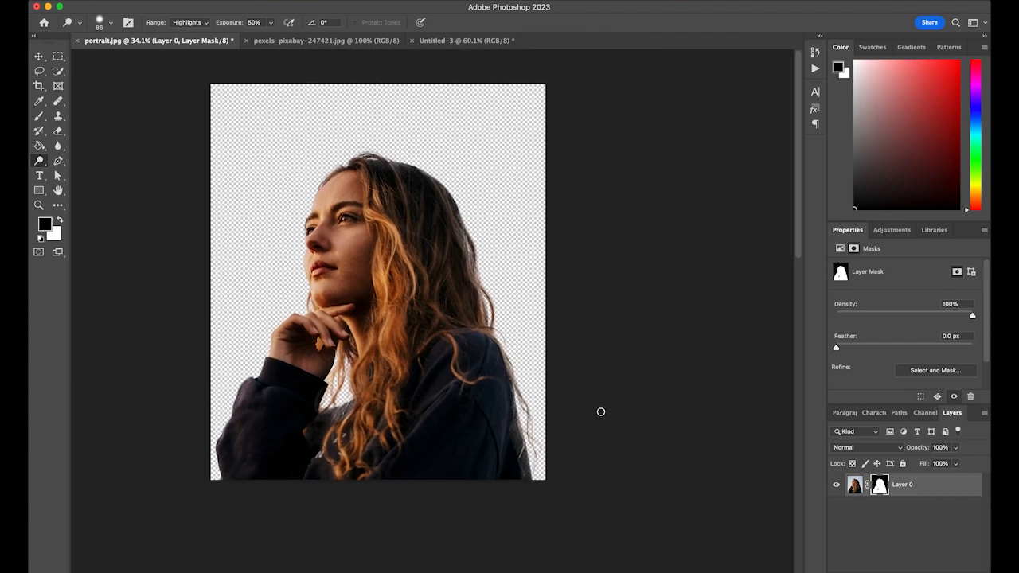
Create a new 8 x 10 inch portrait document at 300 pixels/inch in RGB Color with a white background
left_click(113, 1)
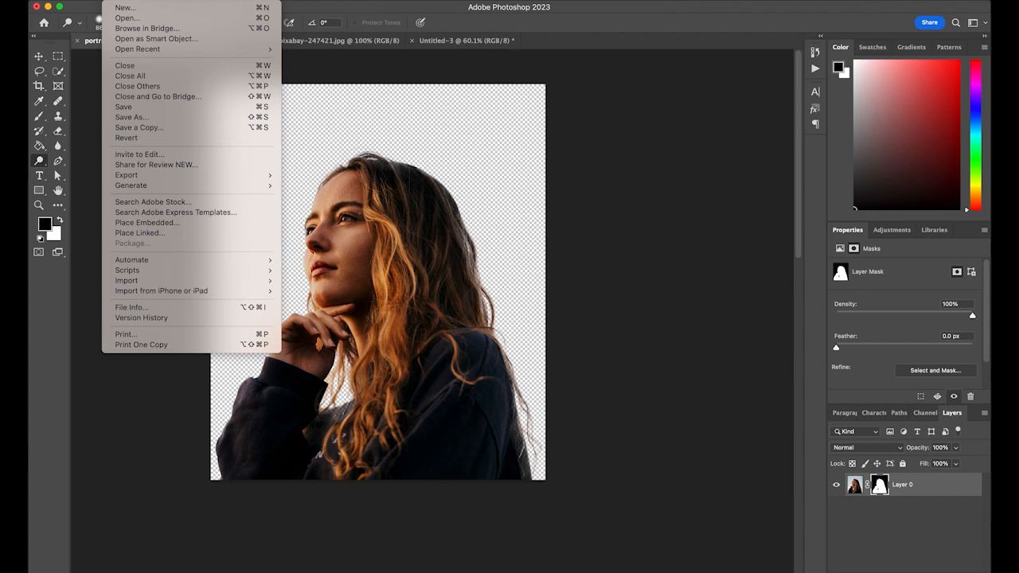
left_click(124, 7)
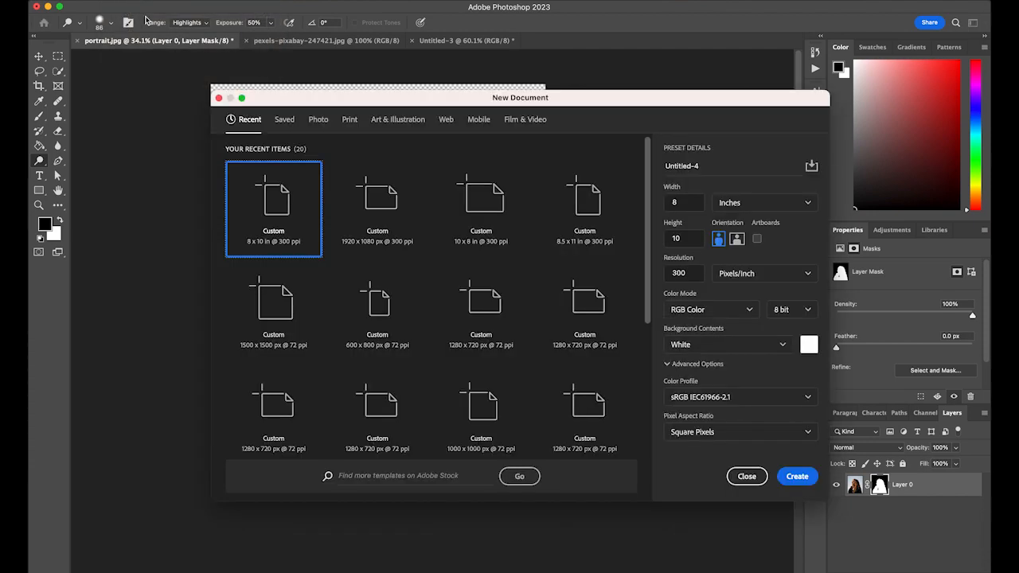
left_click(689, 203)
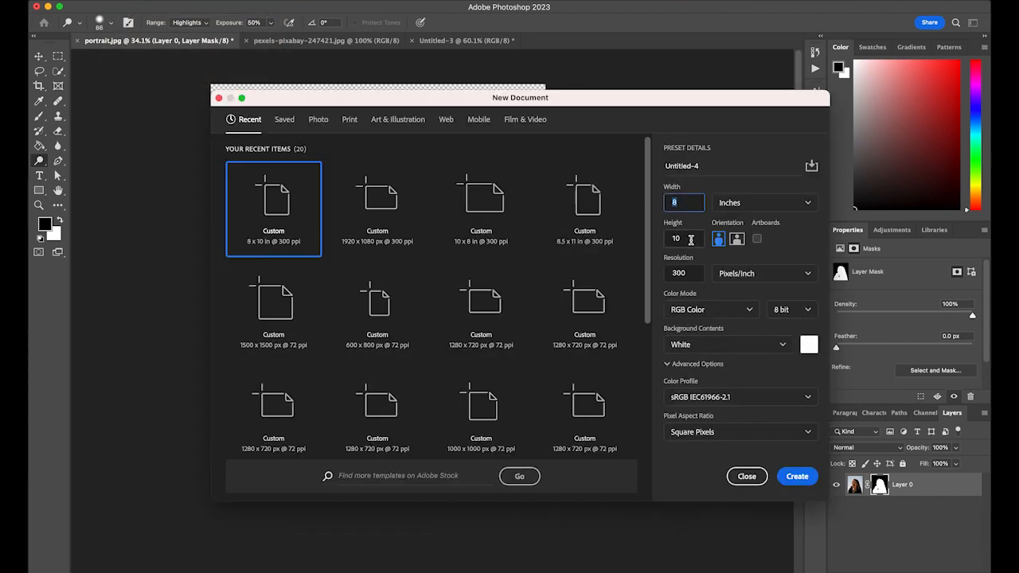
left_click(690, 240)
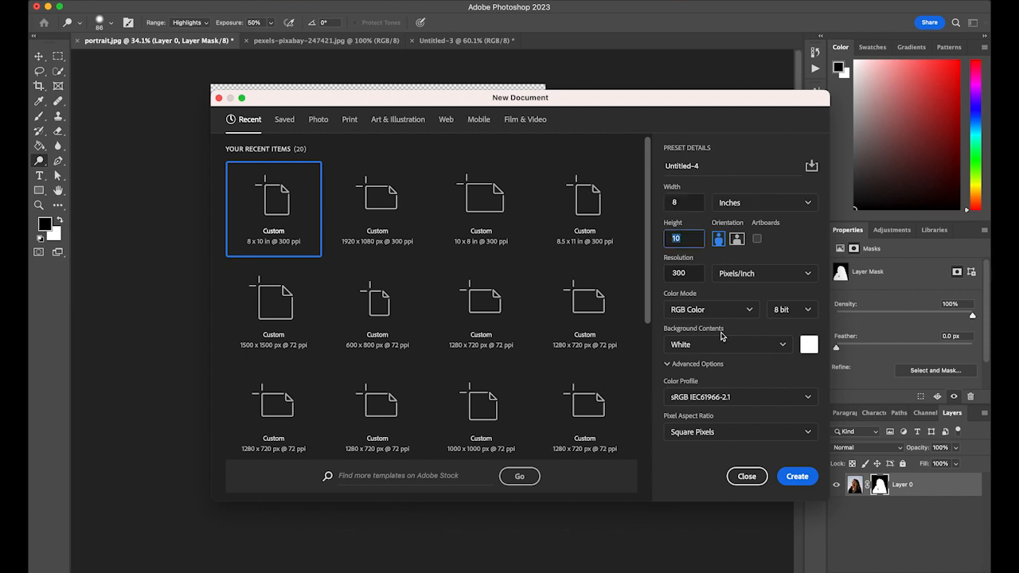
left_click(695, 273)
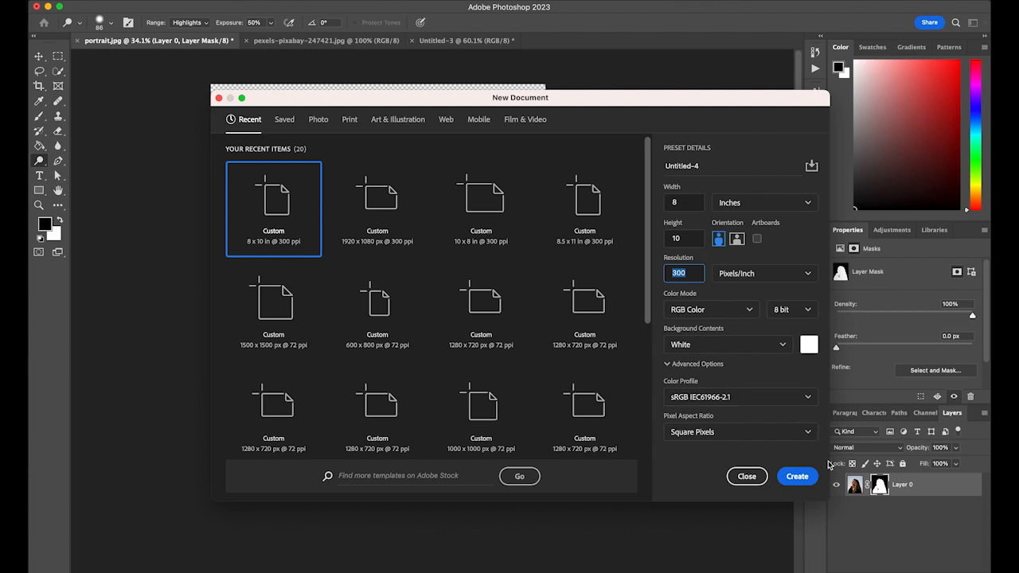
left_click(797, 476)
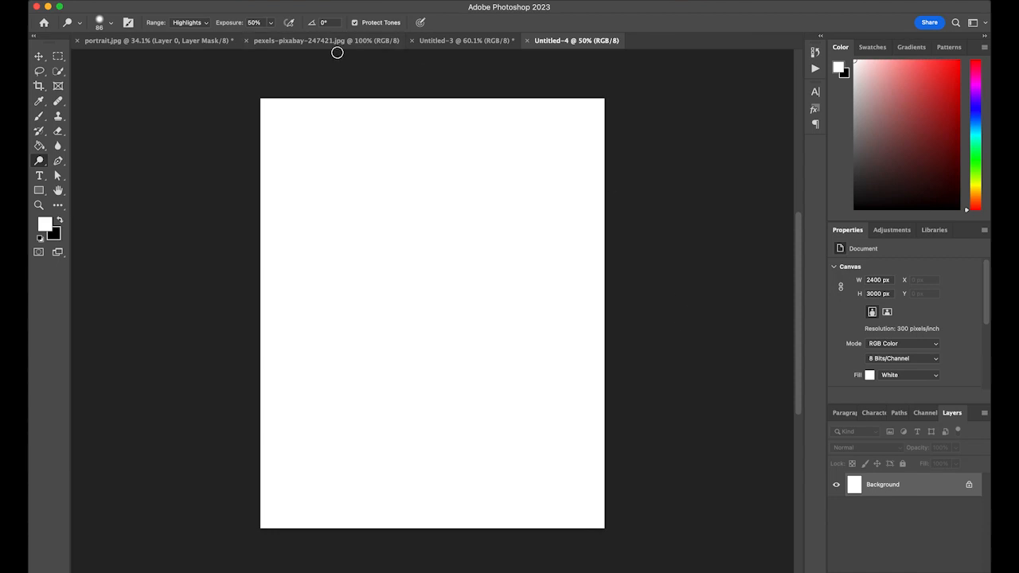
Move the masked woman layer from portrait.jpg into the new Untitled-4 document
left_click(150, 41)
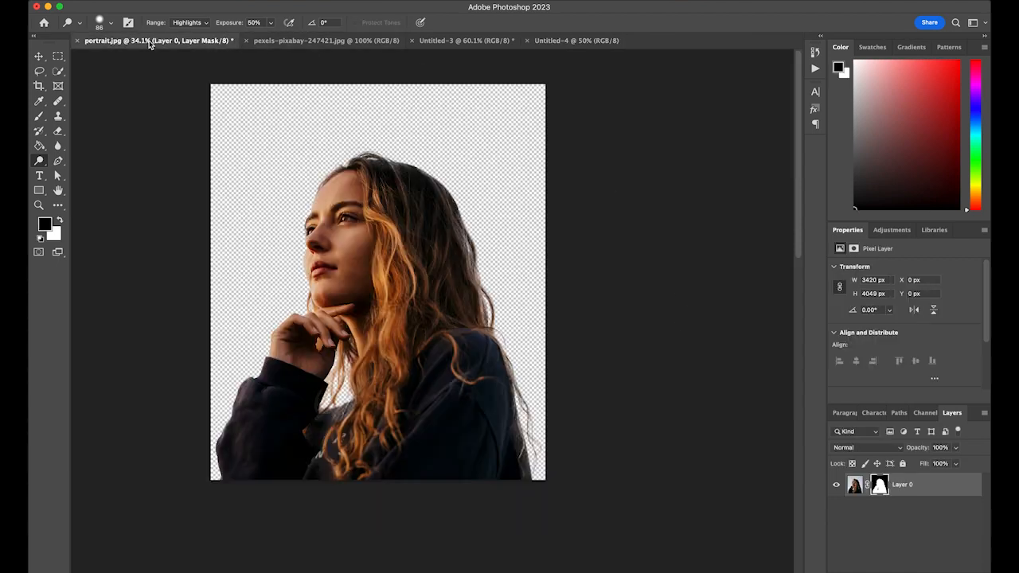
left_click(39, 57)
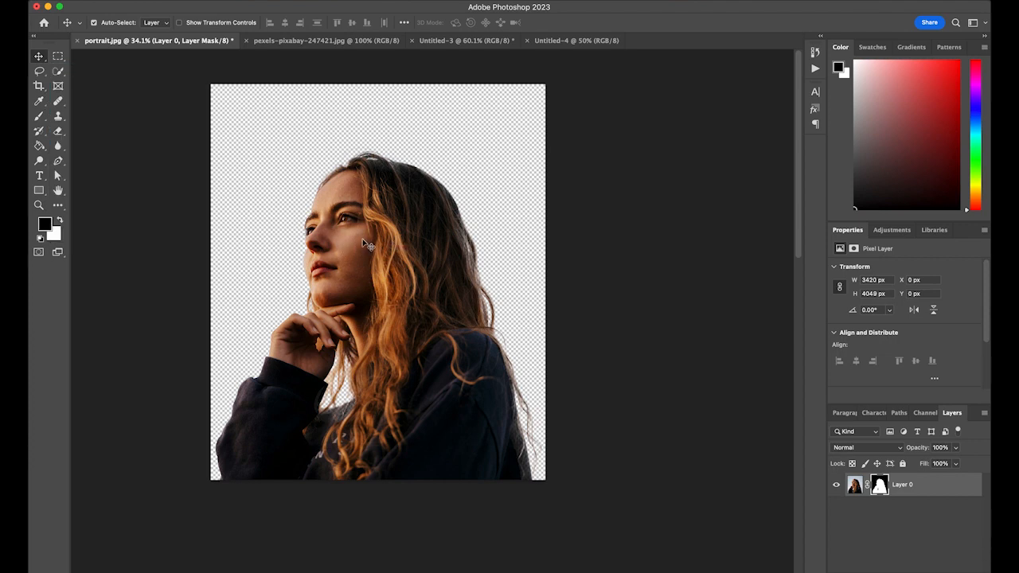
left_click_drag(364, 242, 585, 43)
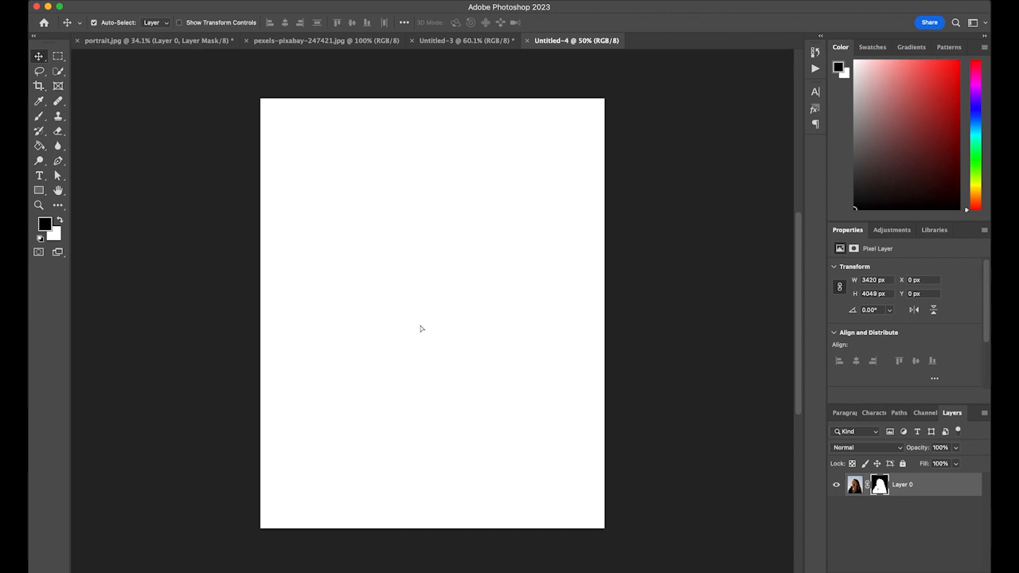
left_click_drag(421, 329, 422, 327)
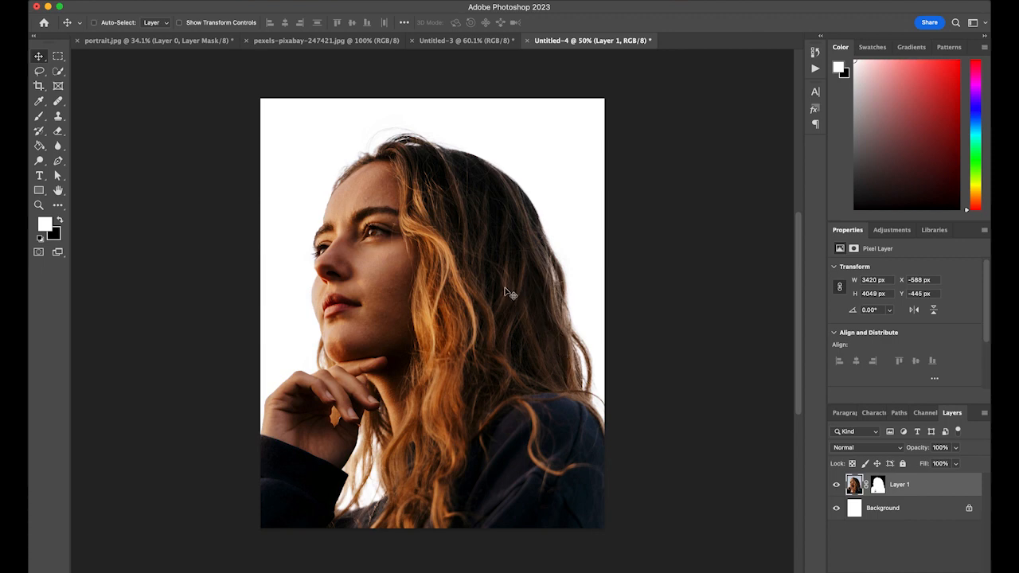
Scale the woman layer proportionally to about 66.73% and place it centered against the canvas's bottom edge
key("super+t")
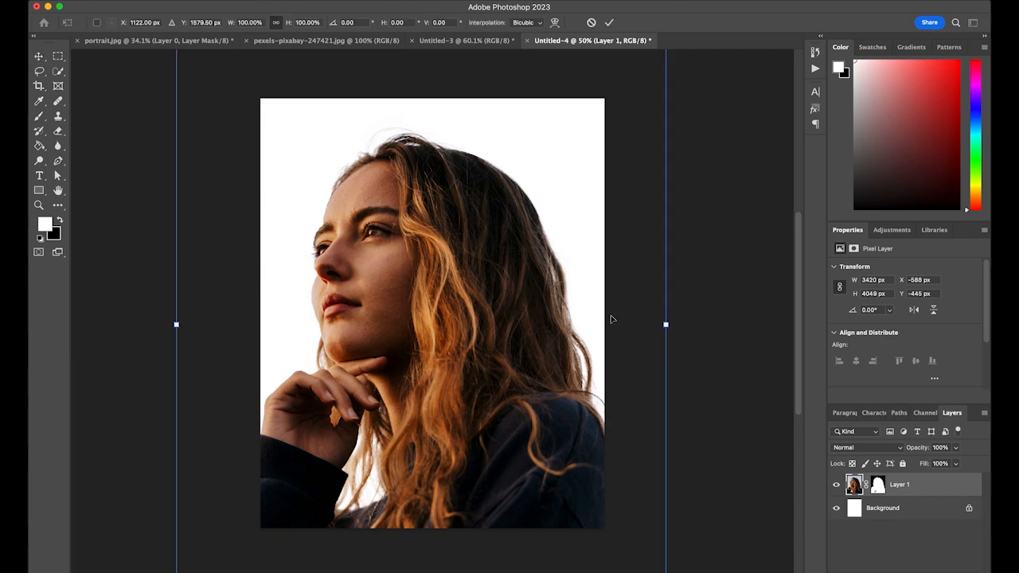
left_click_drag(665, 325, 611, 329)
left_click_drag(607, 331, 582, 331)
left_click_drag(461, 315, 477, 324)
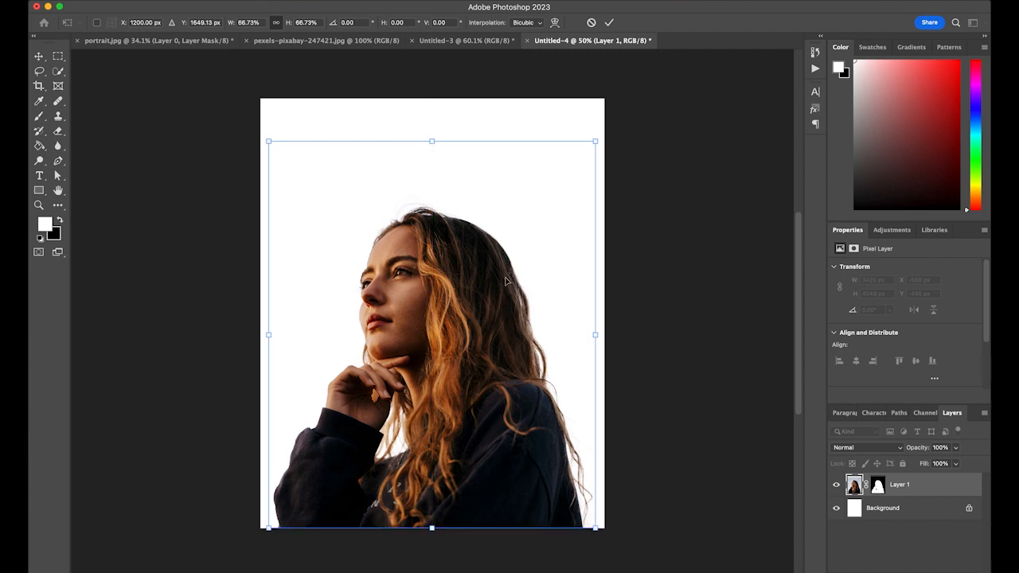
left_click(608, 22)
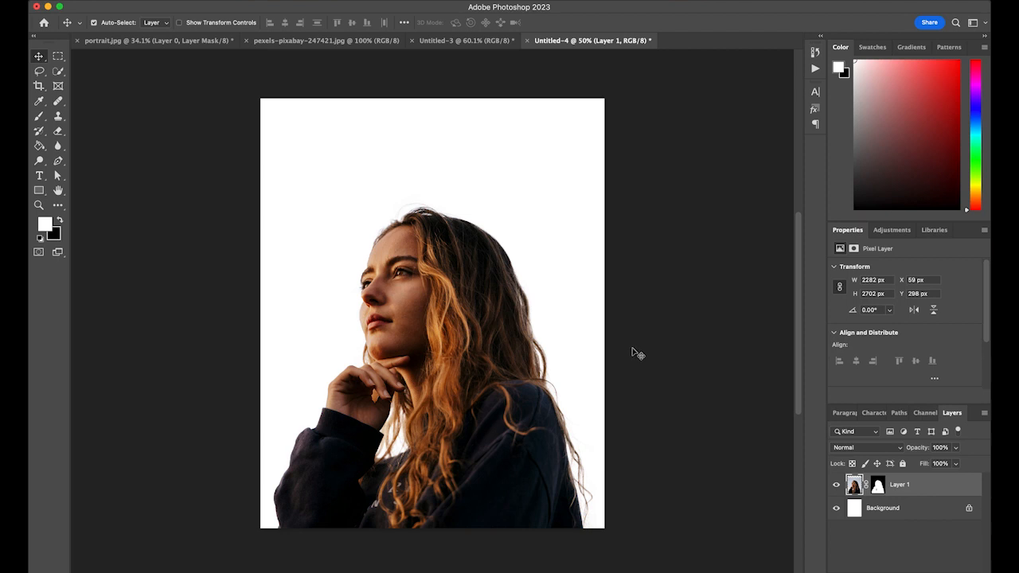
Add a Solid Color fill layer in a very pale cyan-blue between the Background and the woman layer
left_click(902, 513)
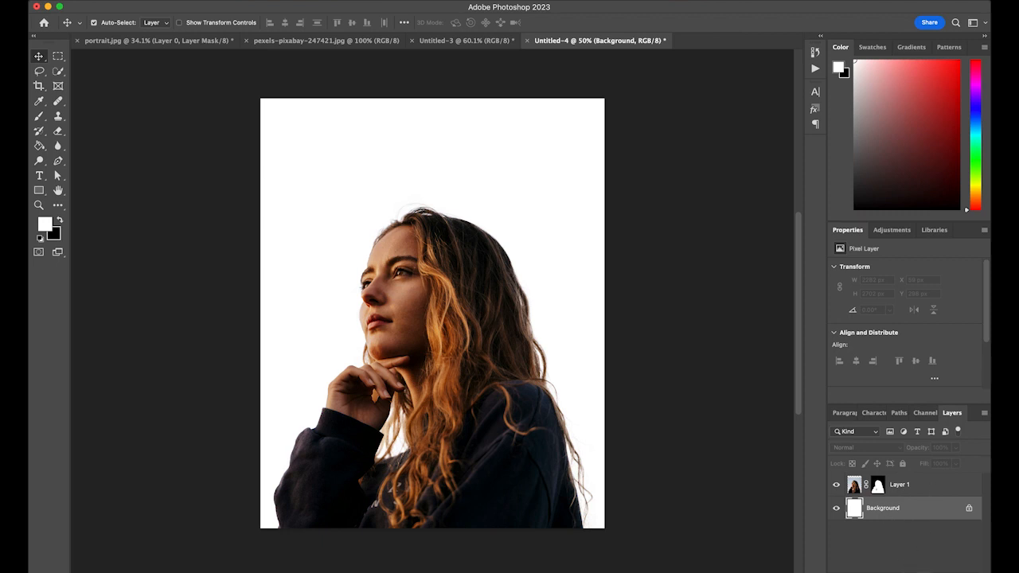
left_click(908, 571)
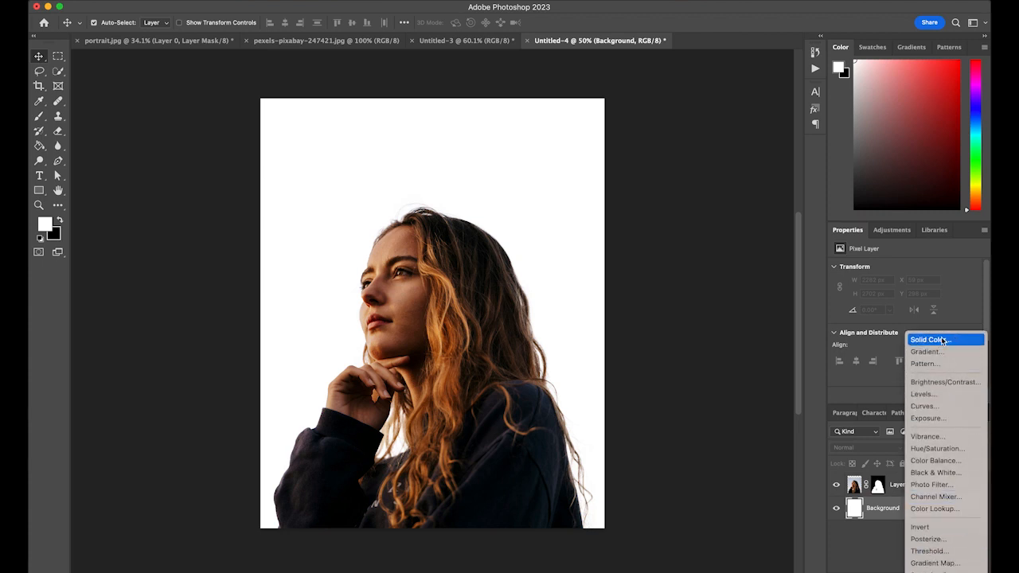
left_click(941, 339)
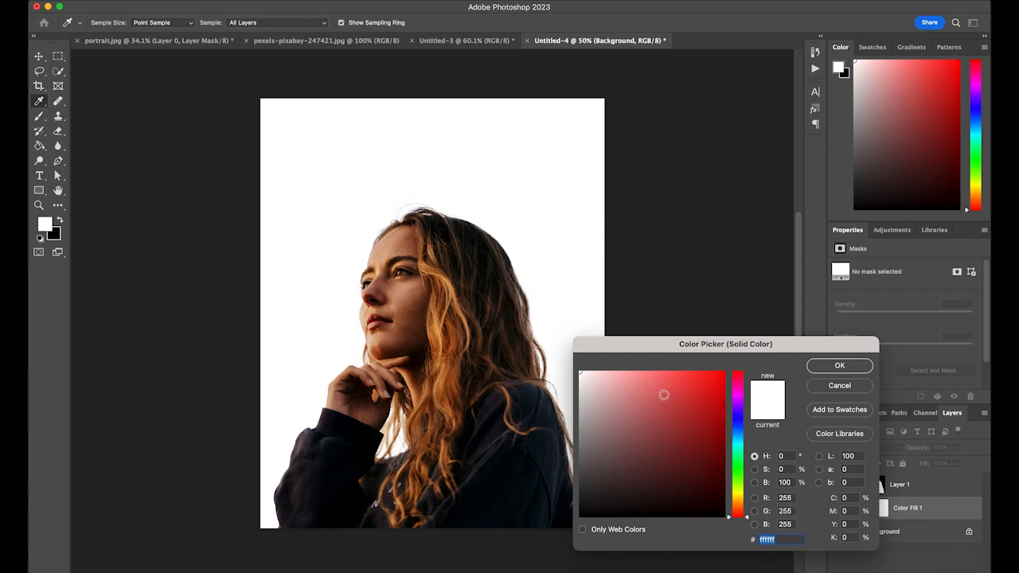
left_click(592, 372)
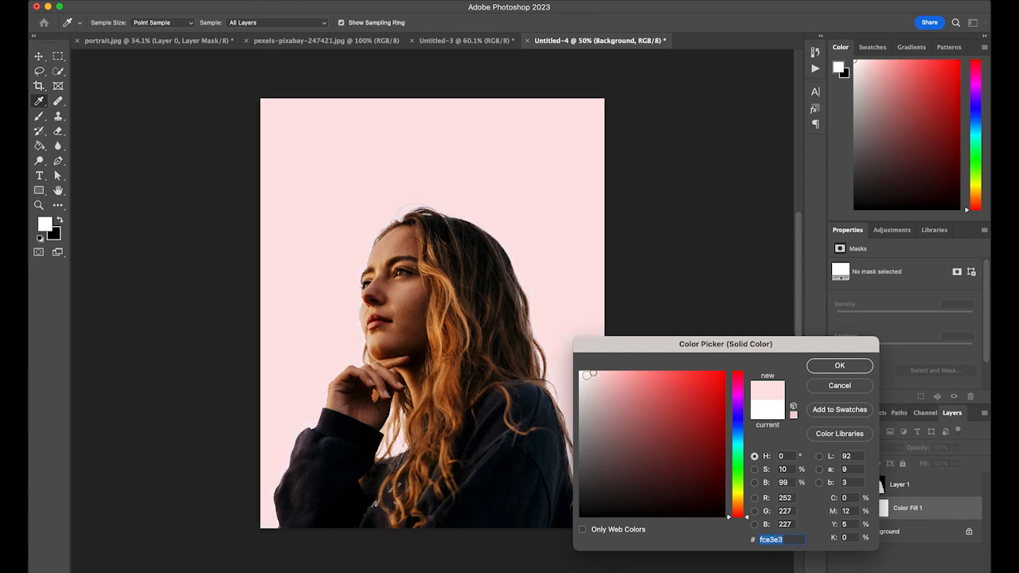
left_click(590, 372)
left_click(737, 440)
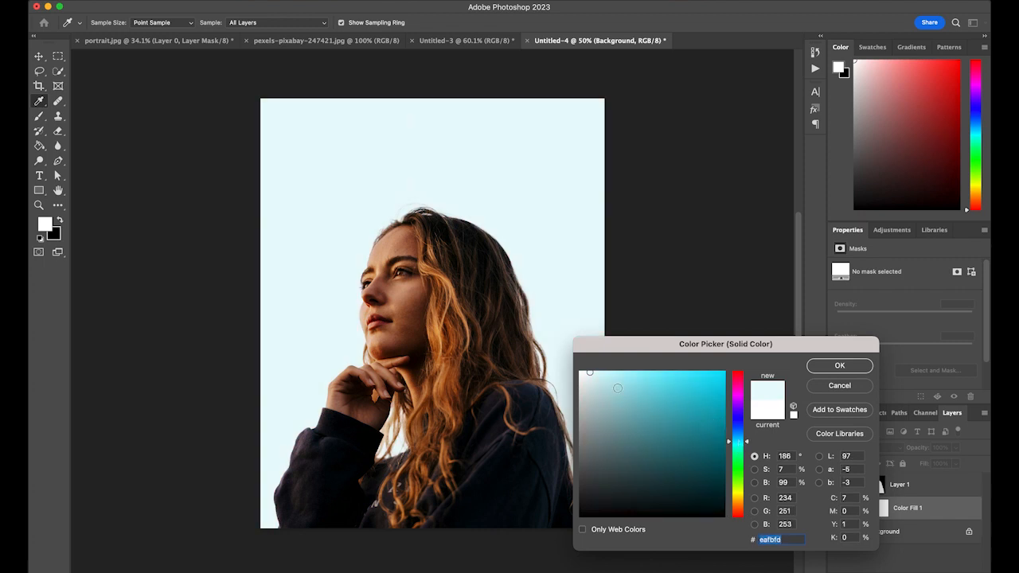
left_click(587, 372)
key("Return")
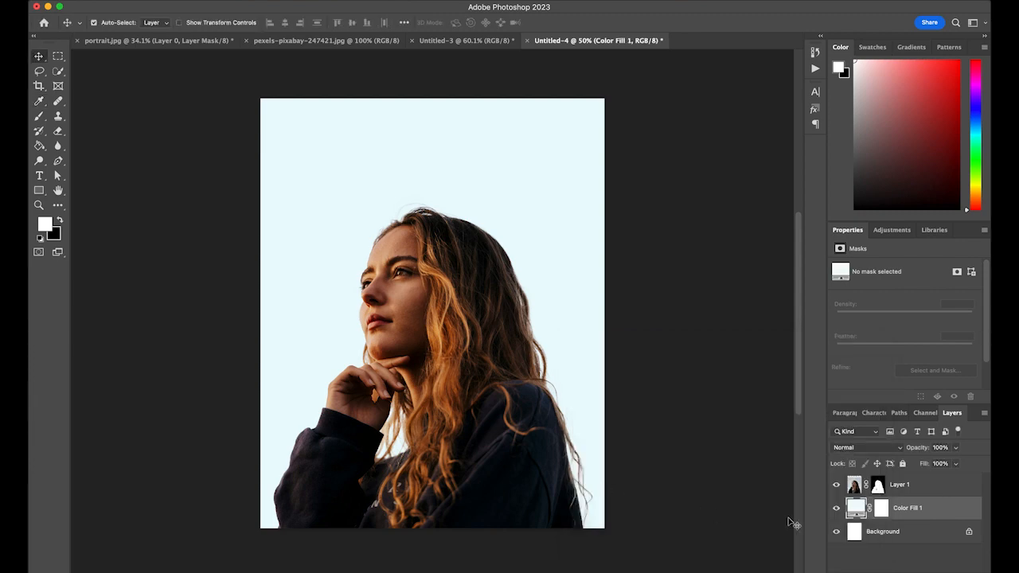
Delete the white Background layer and make the masked woman layer active
left_click(918, 537)
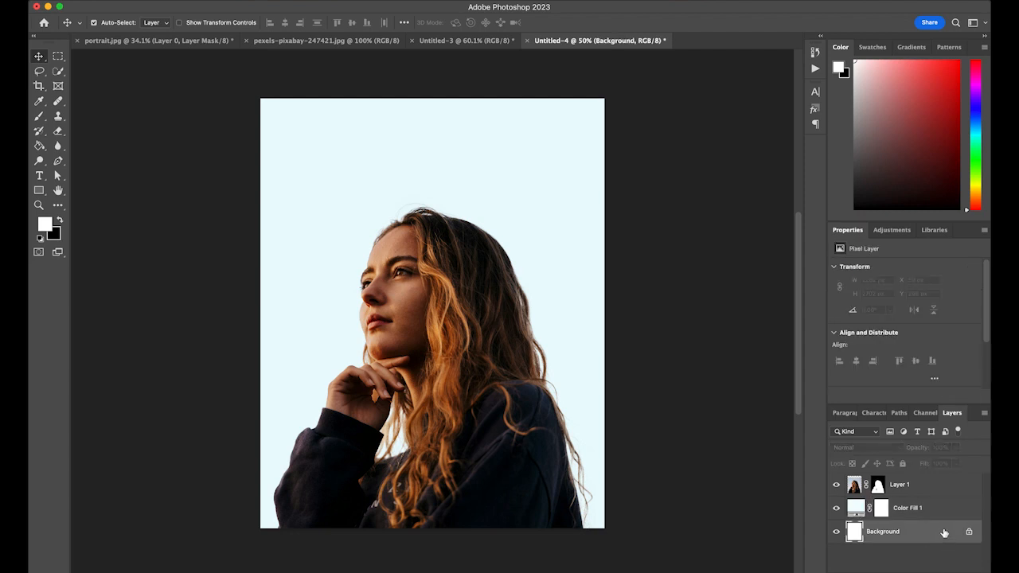
left_click_drag(944, 533, 927, 570)
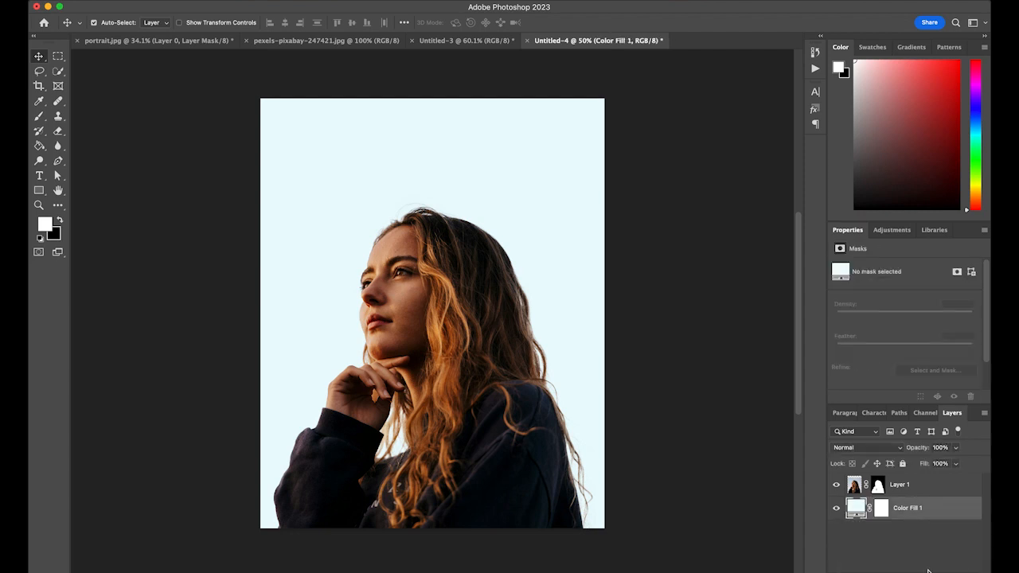
left_click(933, 488)
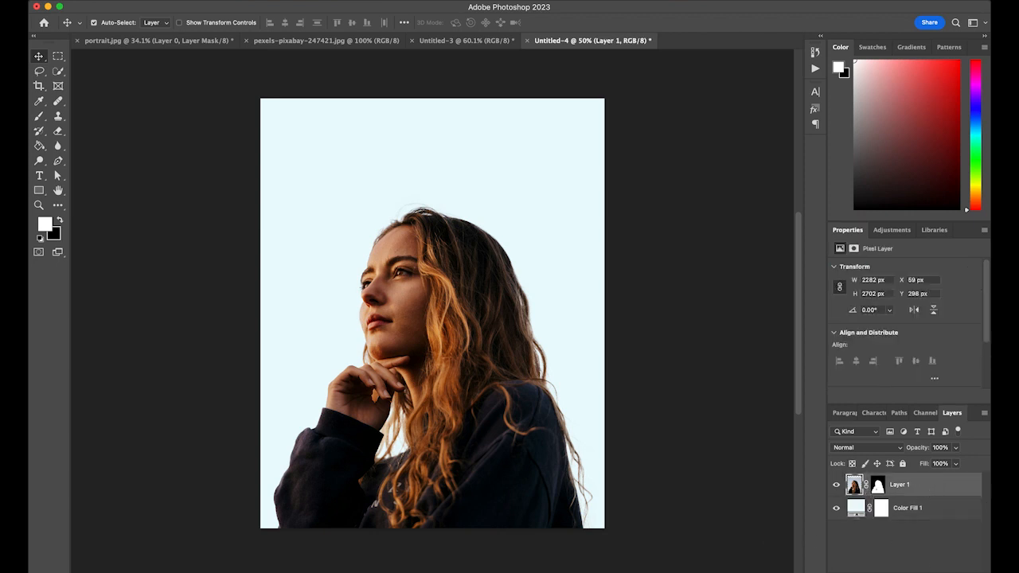
Place pexels-pixabay-247421.jpg from the Double Exposure folder into the document above the woman layer
mouse_move(111, 562)
left_click(57, 561)
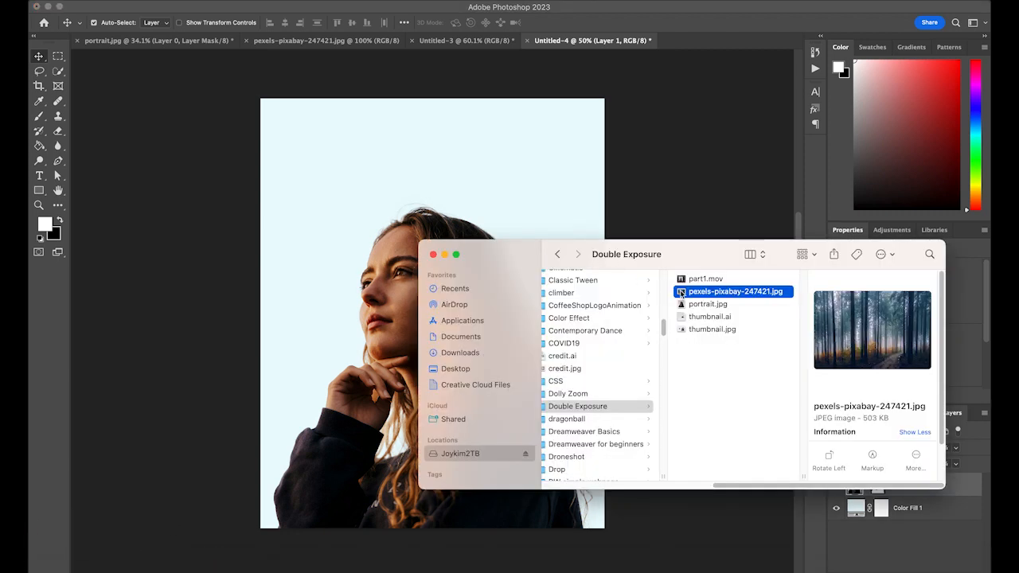
key("space")
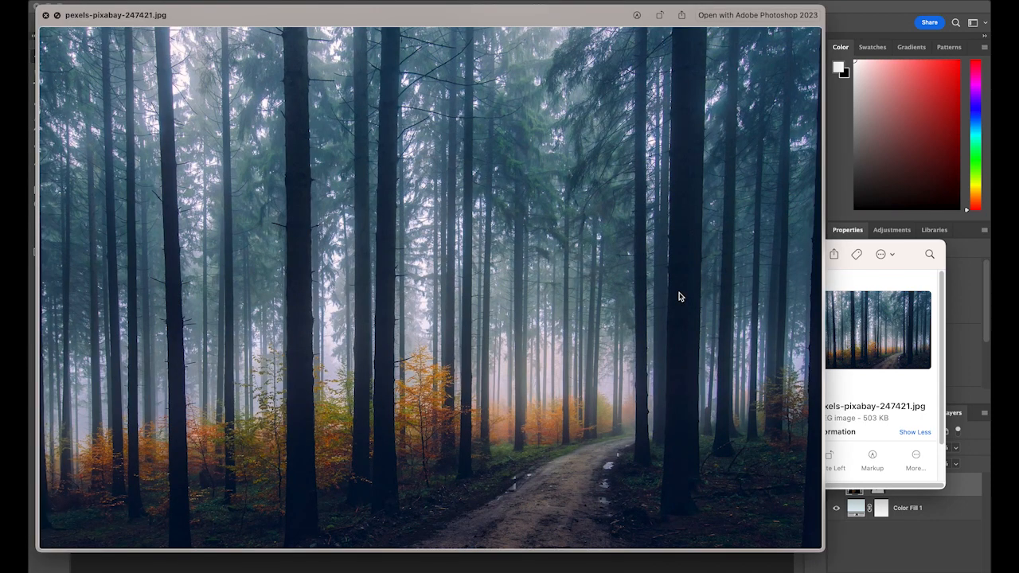
key("space")
left_click_drag(656, 259, 785, 365)
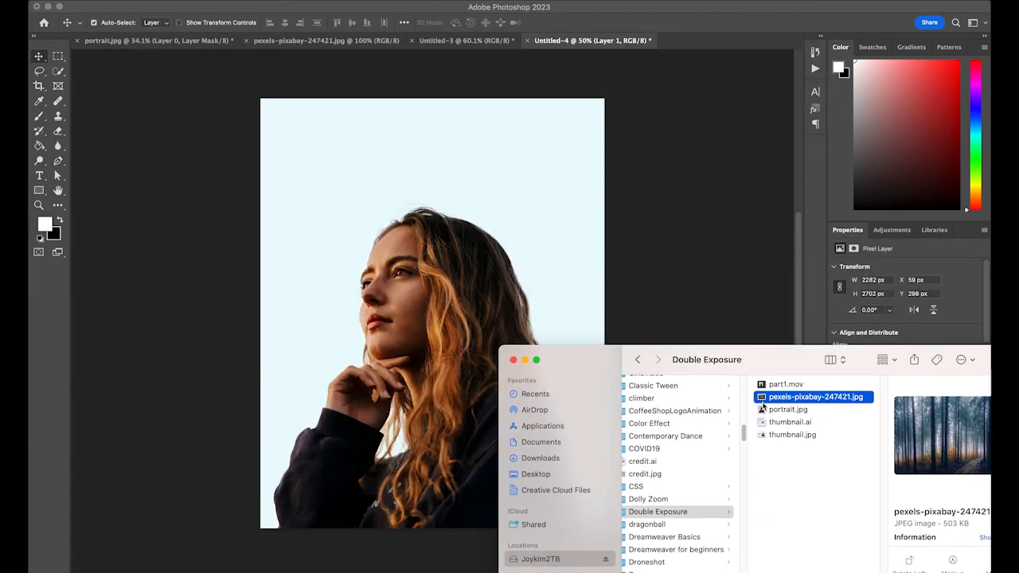
left_click_drag(762, 400, 414, 286)
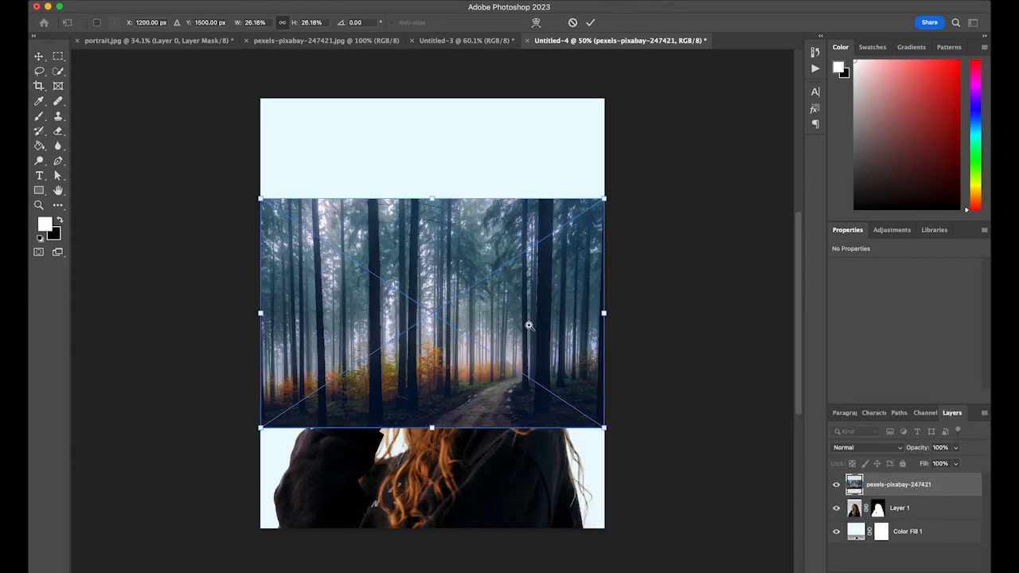
Scale the placed forest image proportionally from its center to about 50.01% so it covers the canvas, and fit the document to the screen
scroll(527, 323, "down", 1)
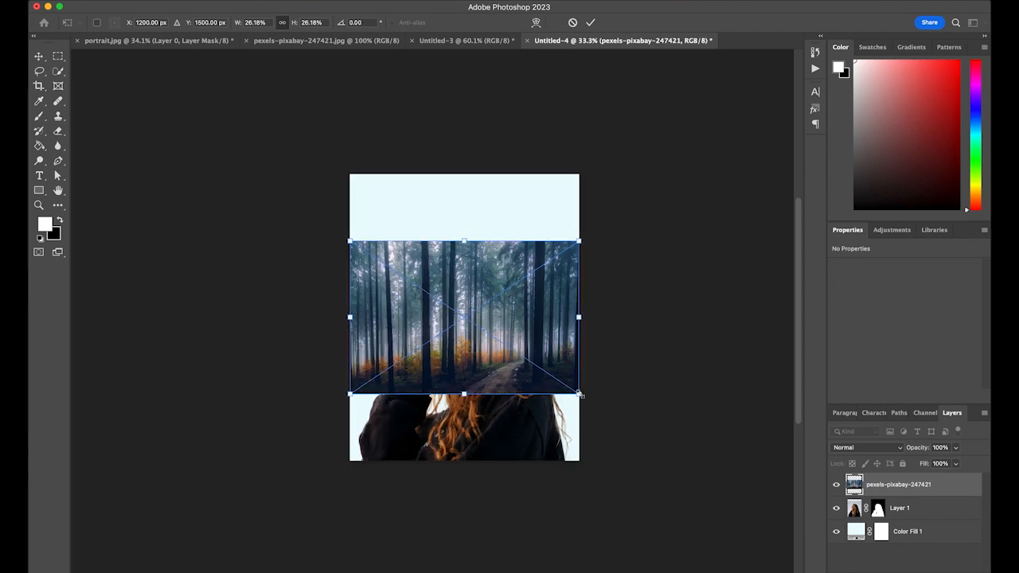
left_click_drag(581, 395, 675, 483)
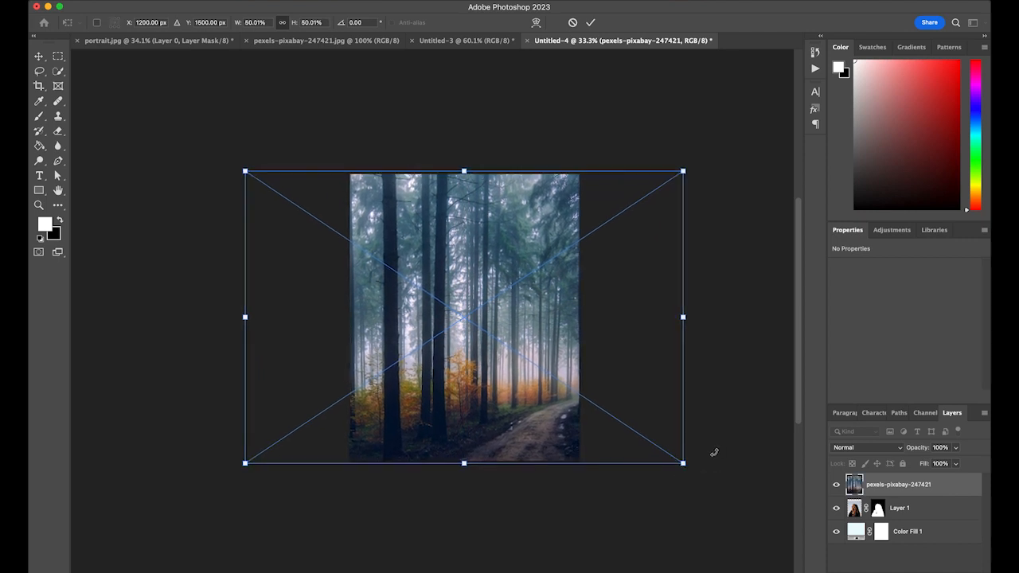
key("Return")
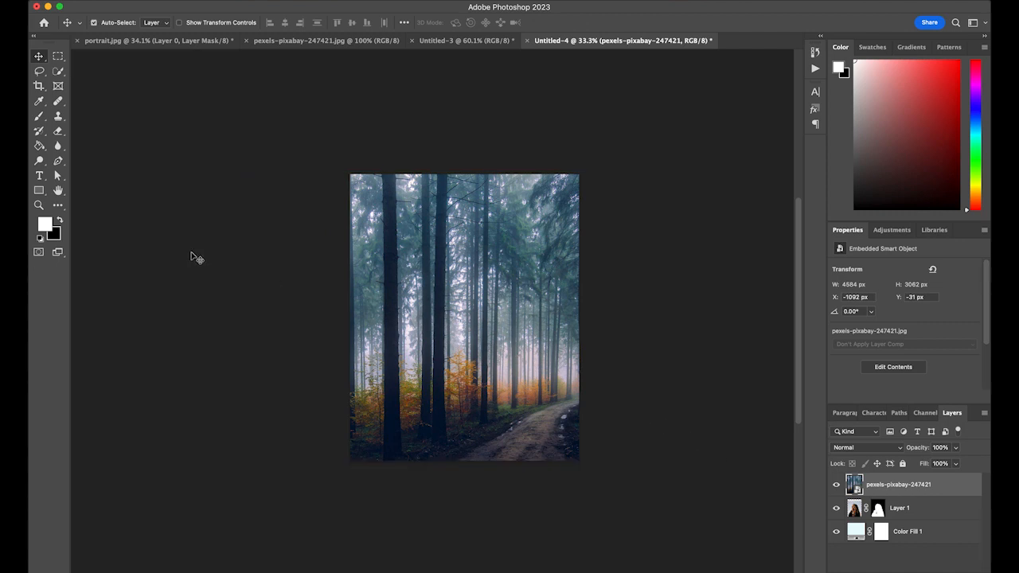
double_click(58, 191)
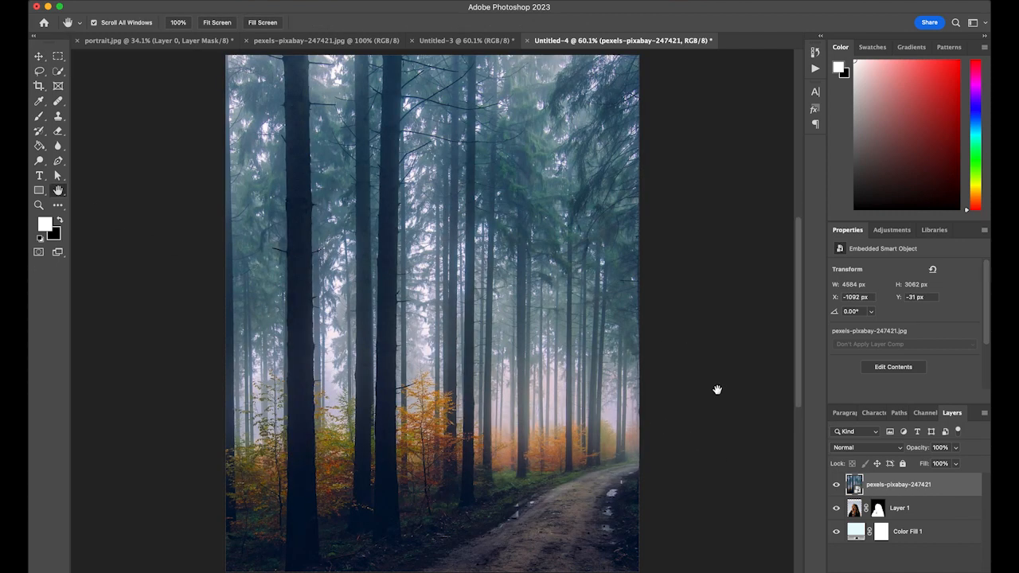
Copy the woman layer's mask onto the forest layer so the forest shows only inside her silhouette
left_click(936, 511)
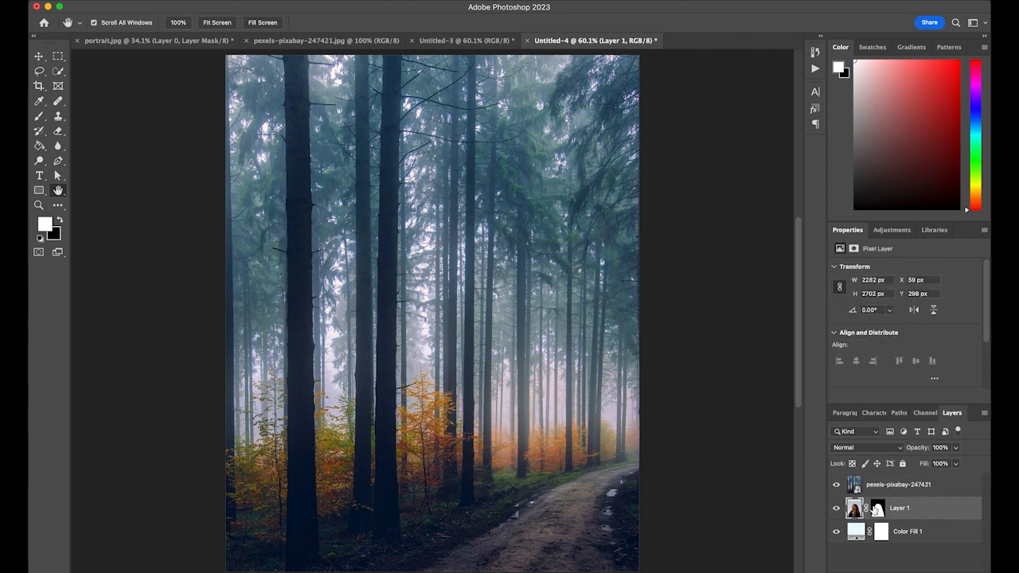
left_click(877, 508)
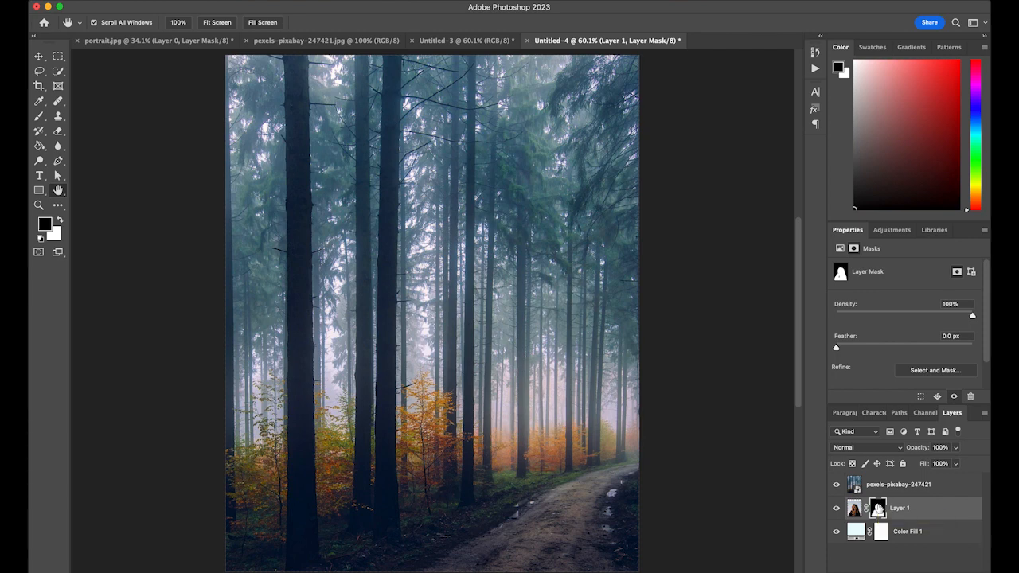
left_click_drag(877, 507, 878, 487)
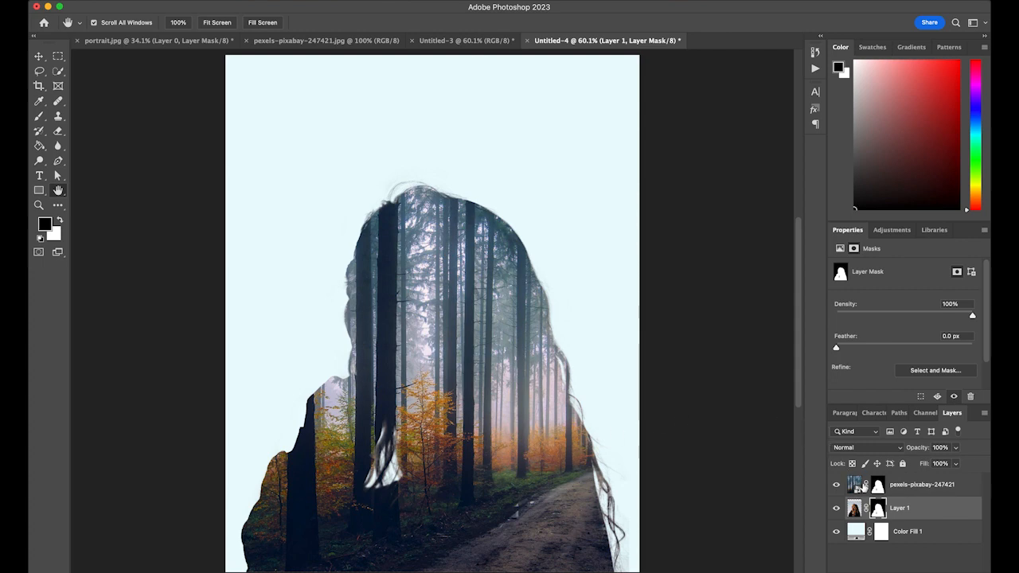
Unlink the forest image from its mask and shift only the image left to about X -1462 px
left_click(864, 487)
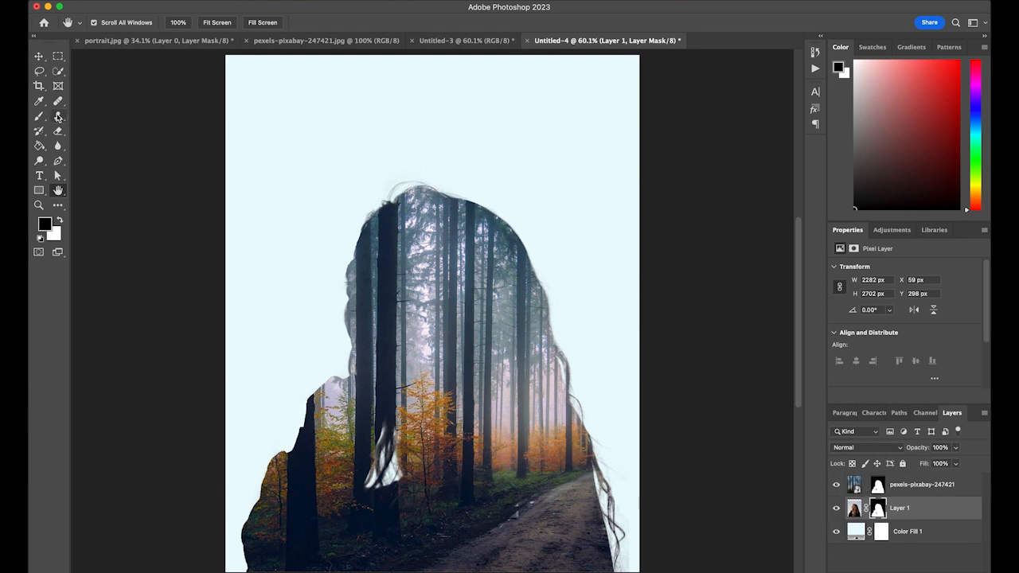
left_click(38, 57)
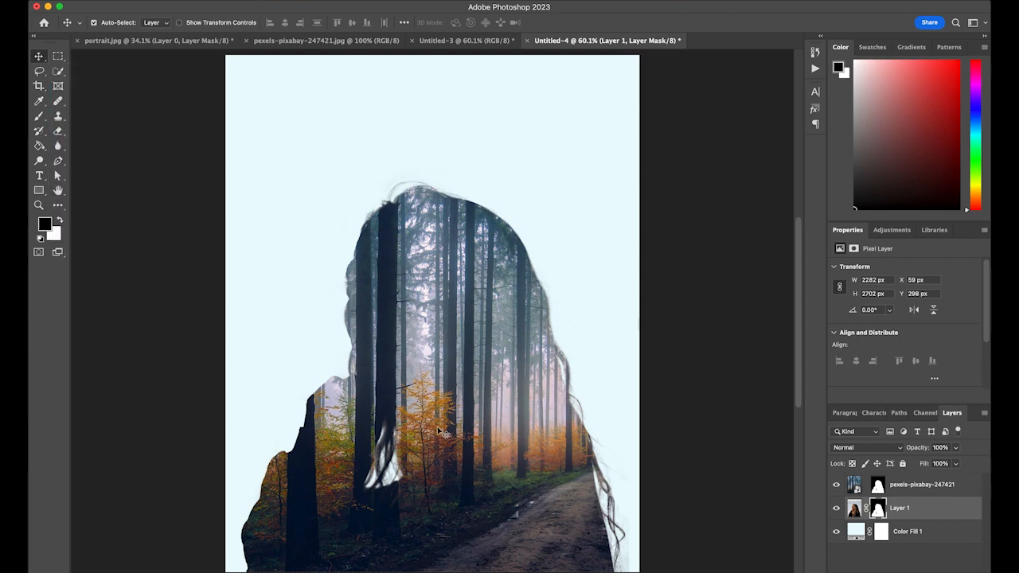
left_click_drag(482, 434, 419, 430)
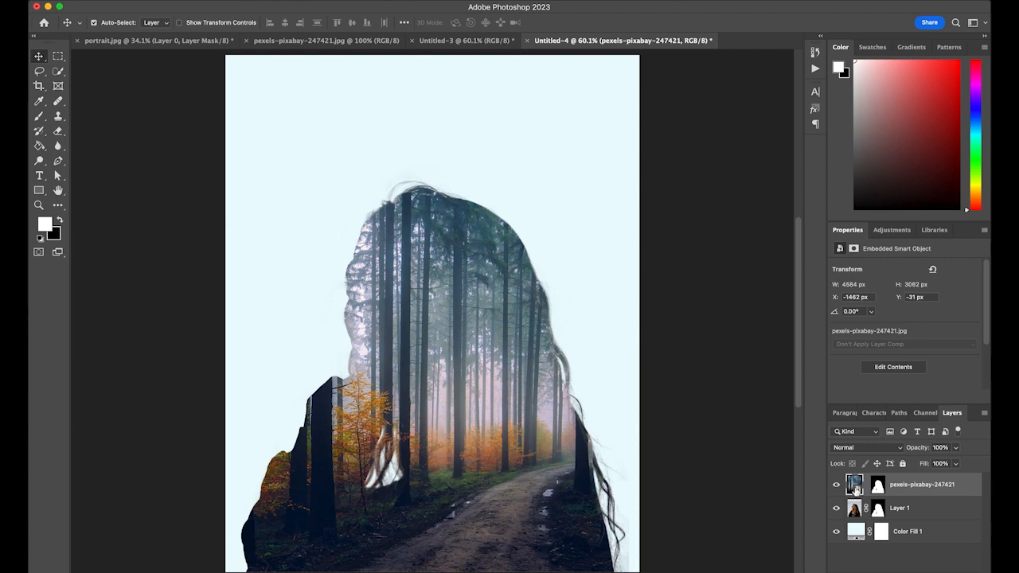
Duplicate the masked woman layer above the forest layer and set the copy's blend mode to Lighten
left_click(922, 510)
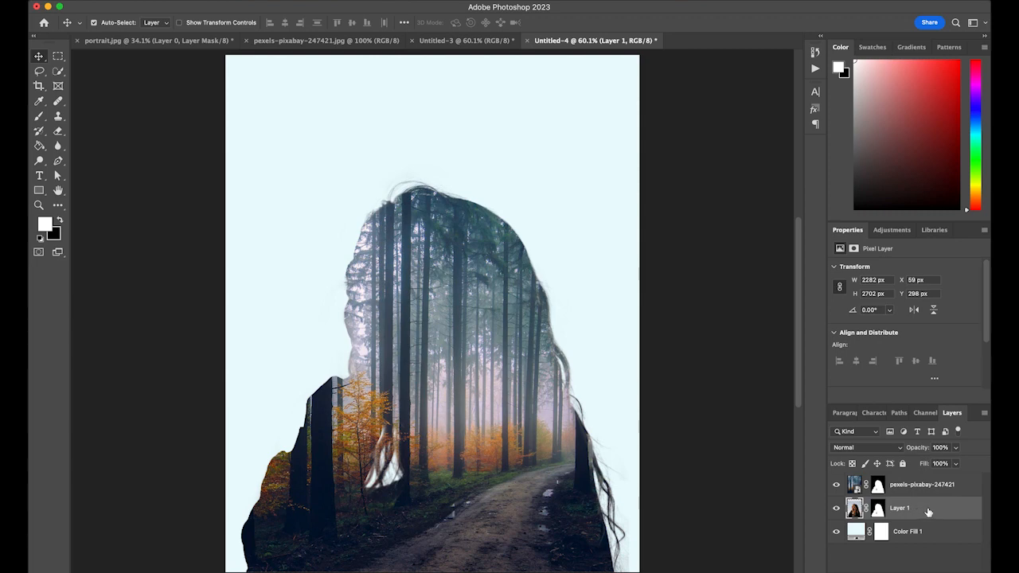
left_click_drag(928, 512, 920, 481)
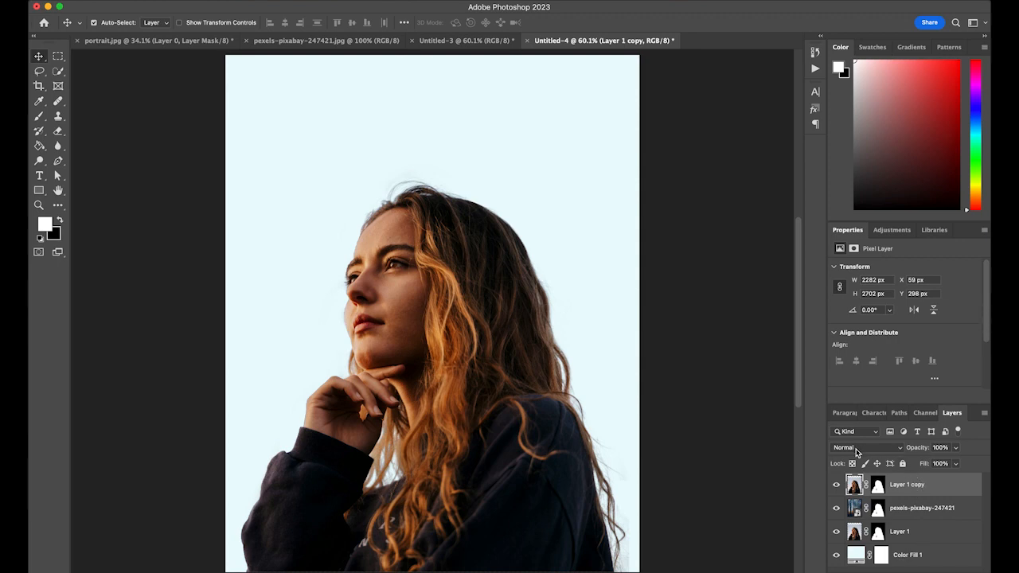
left_click(901, 448)
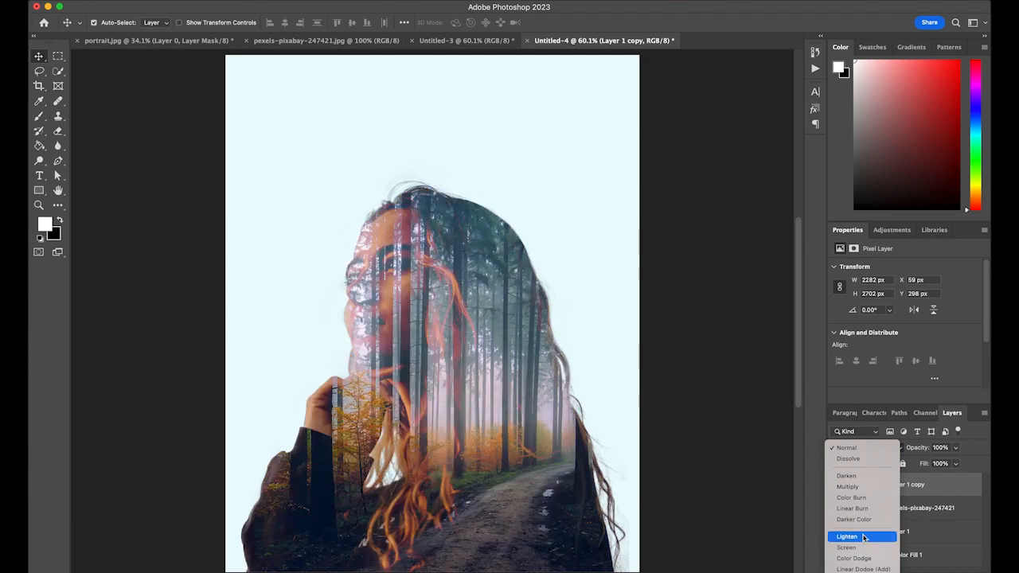
left_click(863, 537)
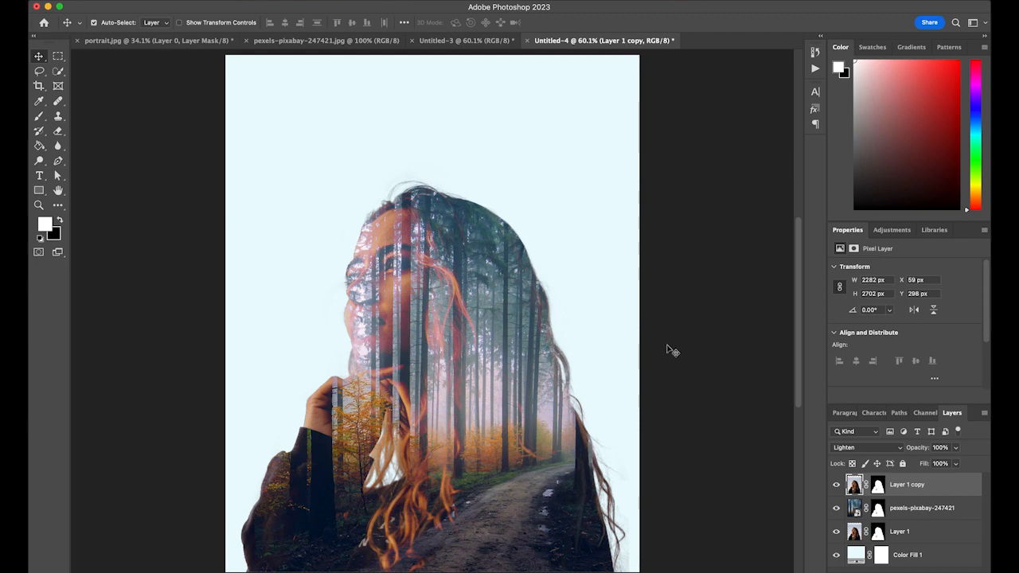
Paint on the forest layer's mask with a soft black brush at 30% opacity to reveal the woman's nearer eye
left_click(918, 512)
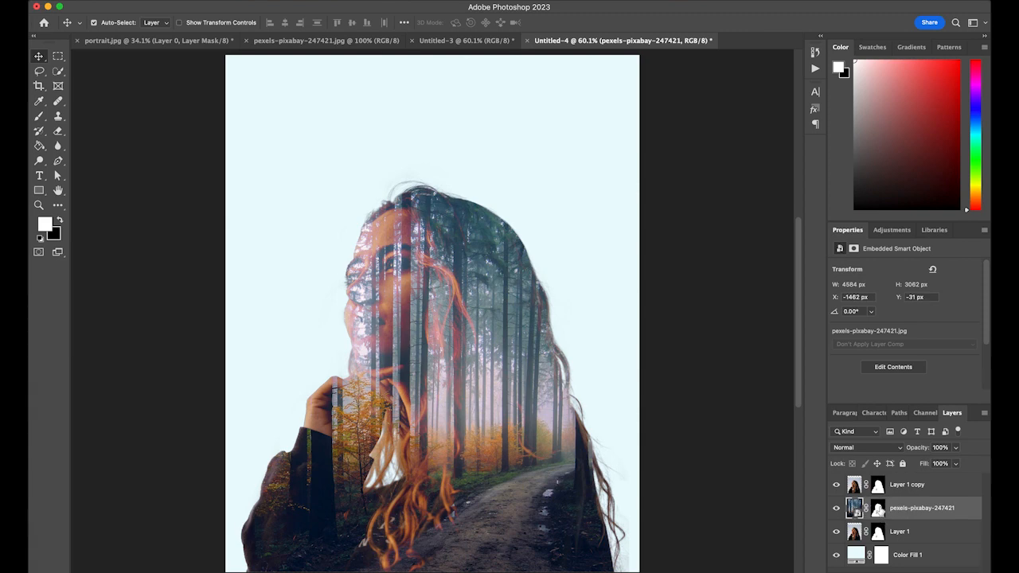
left_click(878, 511)
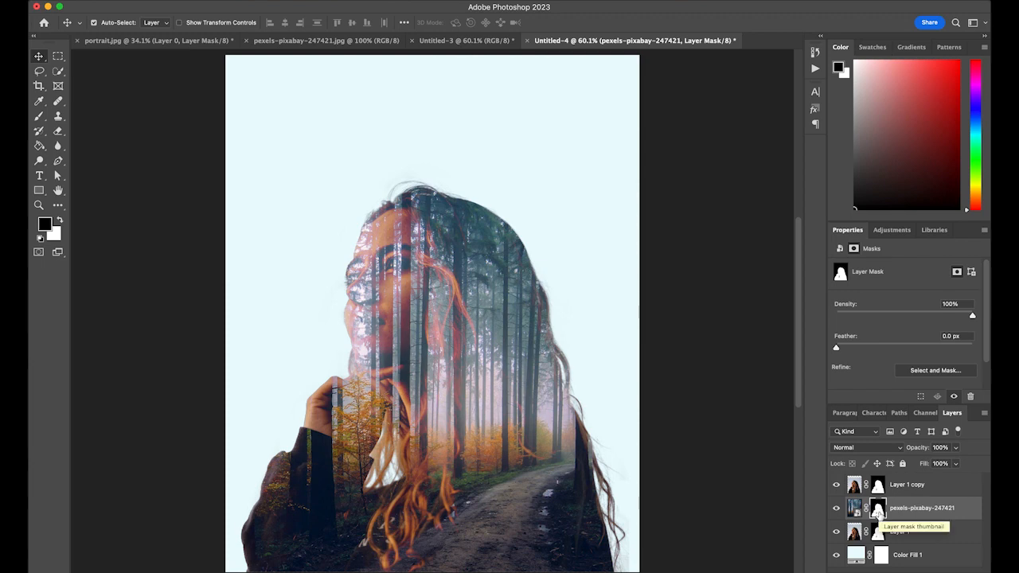
left_click(37, 118)
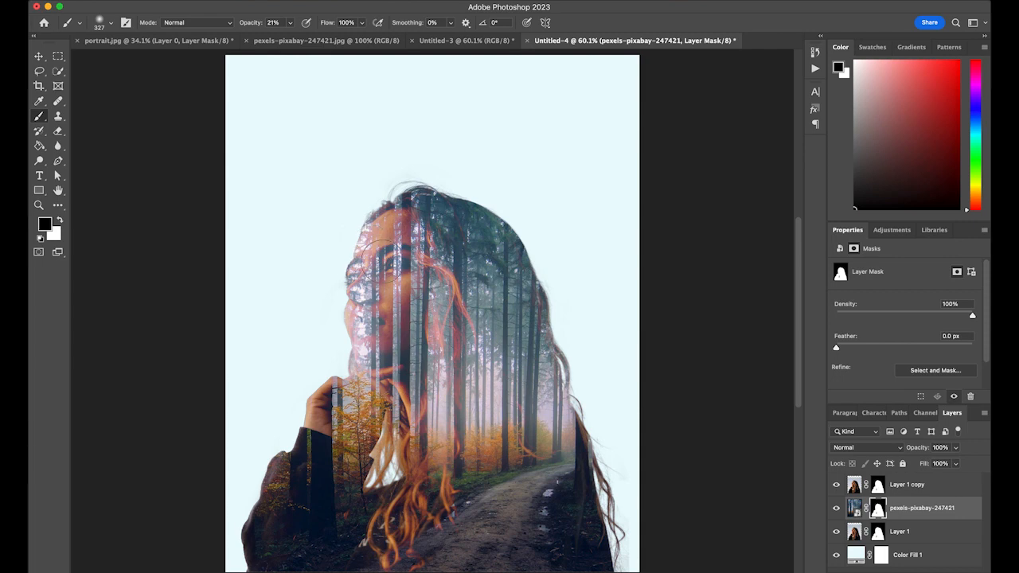
left_click(290, 24)
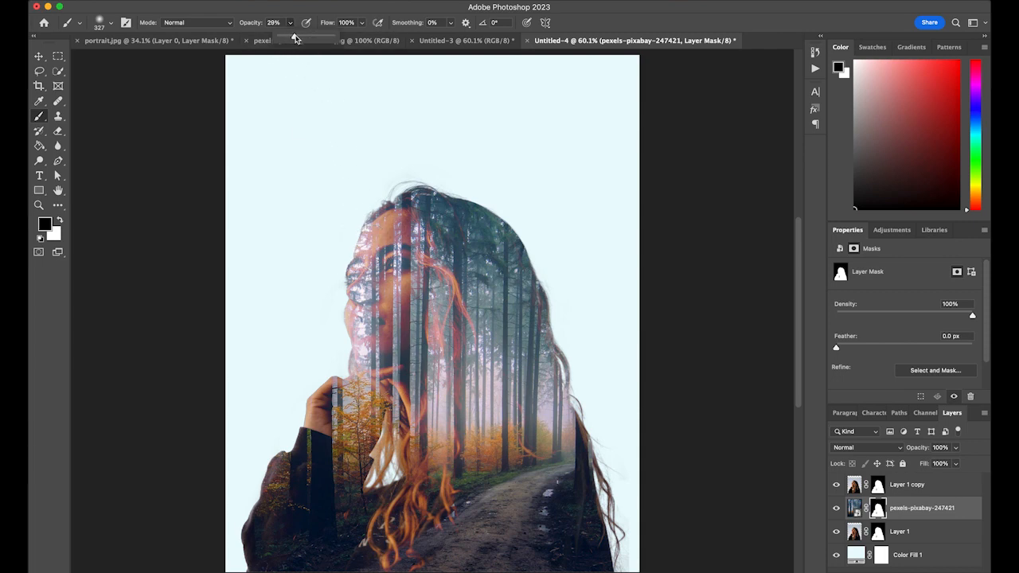
left_click(288, 25)
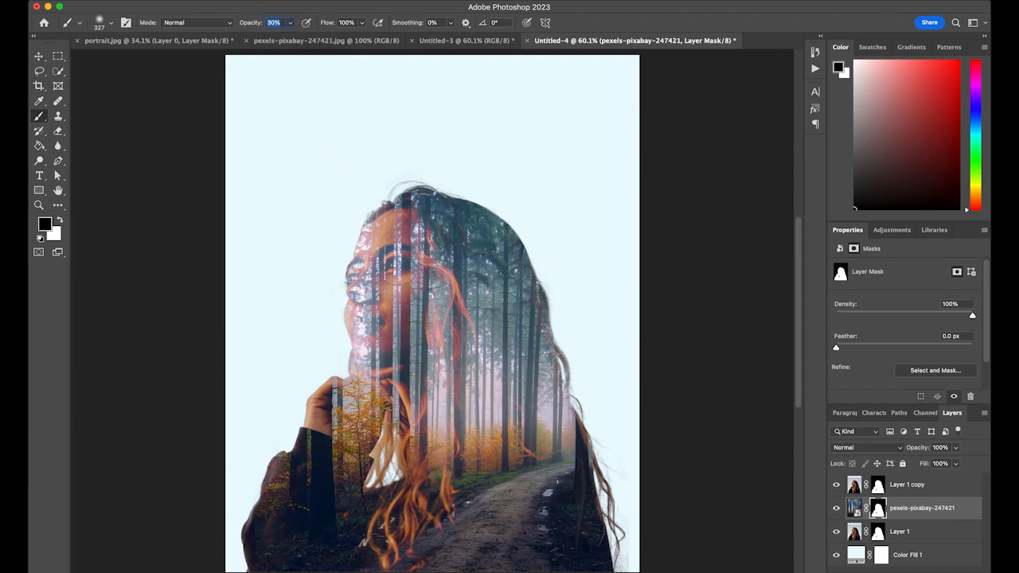
left_click(397, 263)
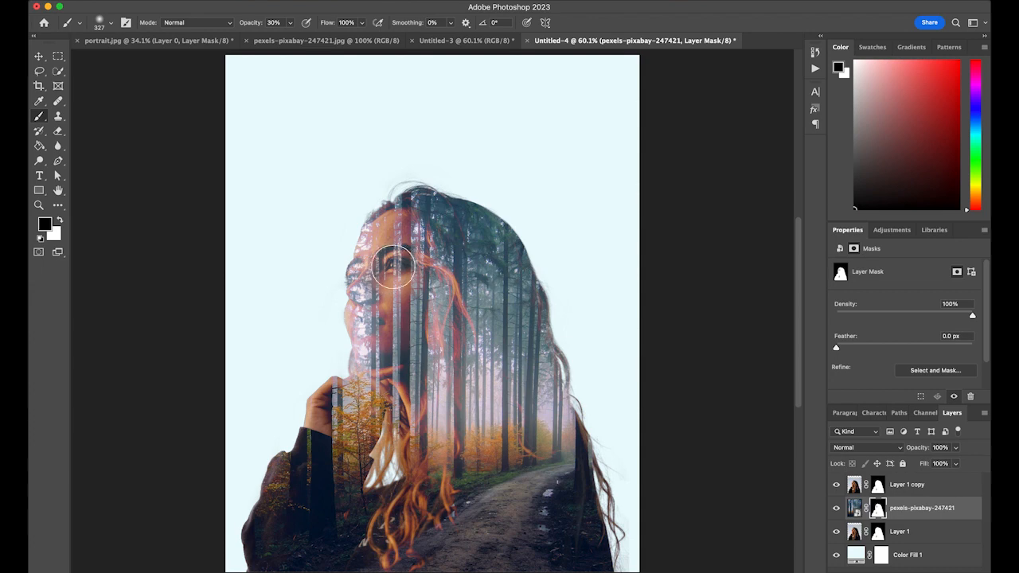
left_click(393, 267)
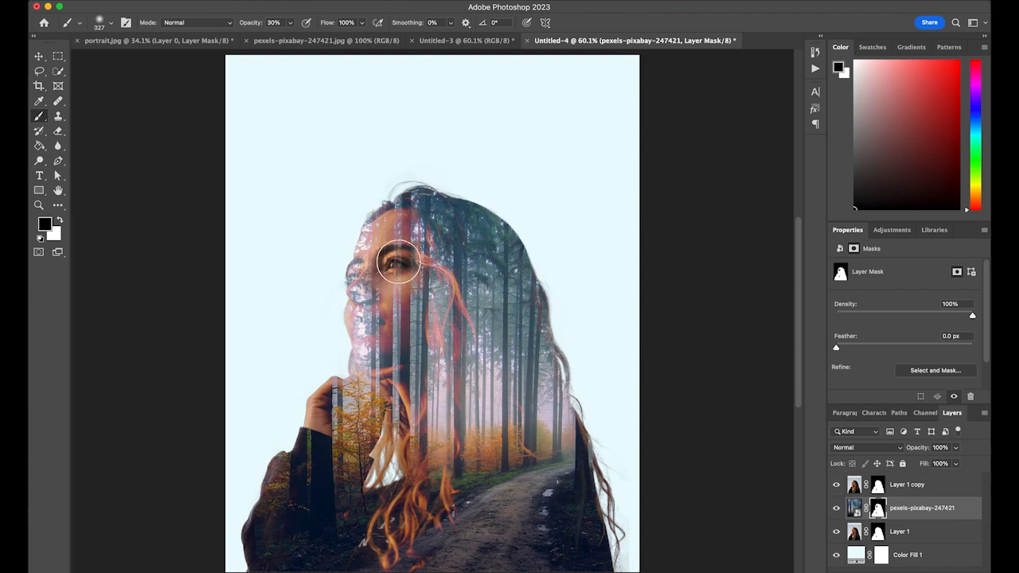
left_click(398, 263)
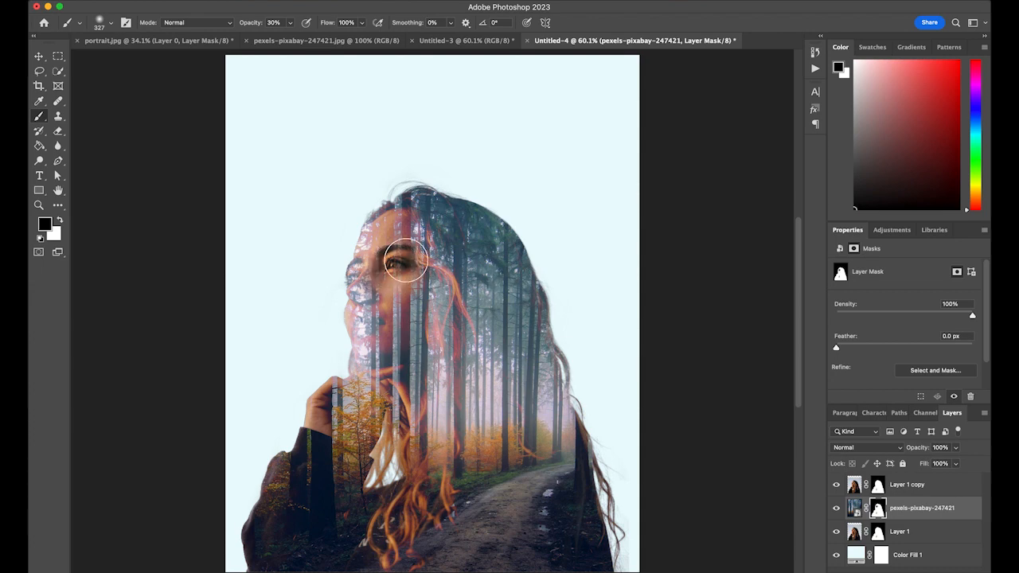
Paint black on the forest layer's mask over the woman's far eye, nose, lips and the hair beside her face
left_click(366, 289)
left_click(362, 293)
left_click(367, 294)
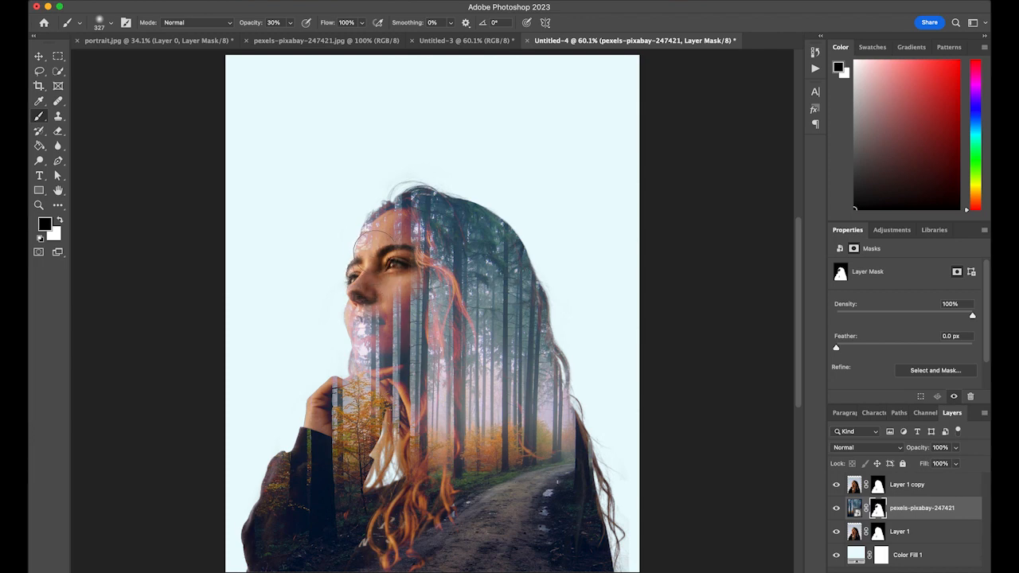
left_click_drag(368, 300, 365, 316)
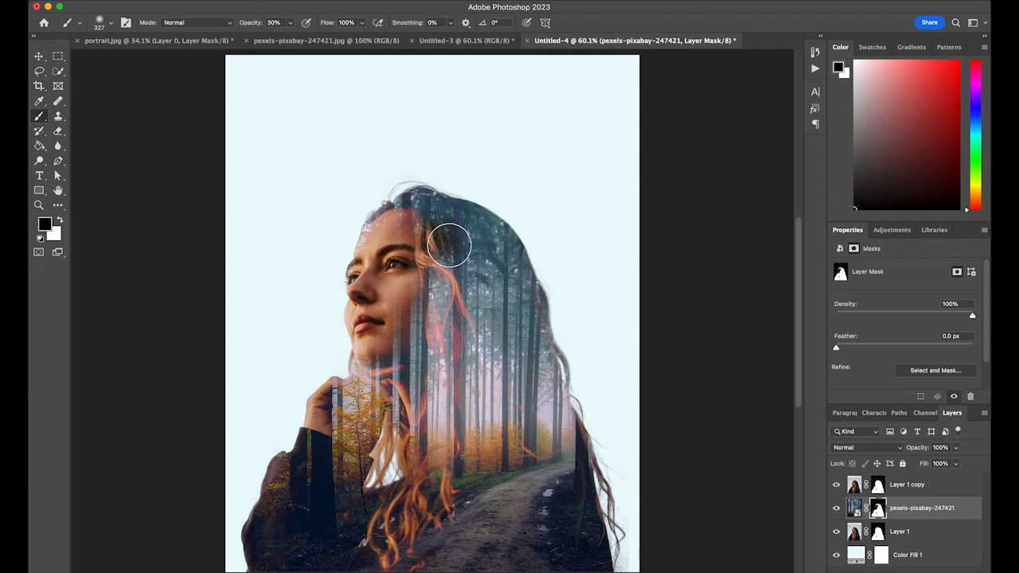
mouse_move(445, 238)
left_mouse_down()
mouse_move(468, 250)
mouse_move(440, 227)
mouse_move(485, 278)
left_mouse_up()
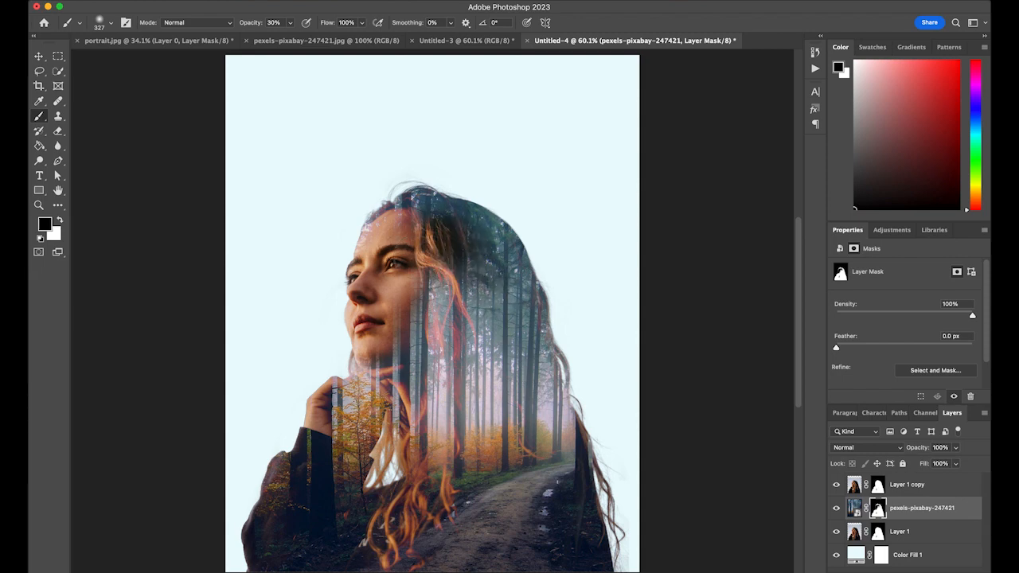
mouse_move(416, 262)
left_mouse_down()
mouse_move(457, 291)
mouse_move(478, 326)
left_mouse_up()
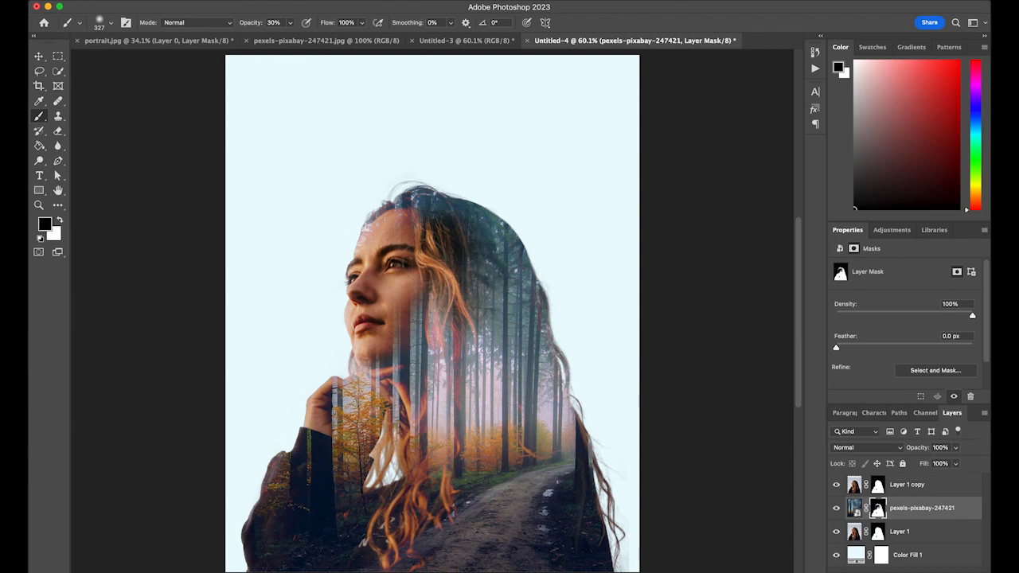
left_click(112, 25)
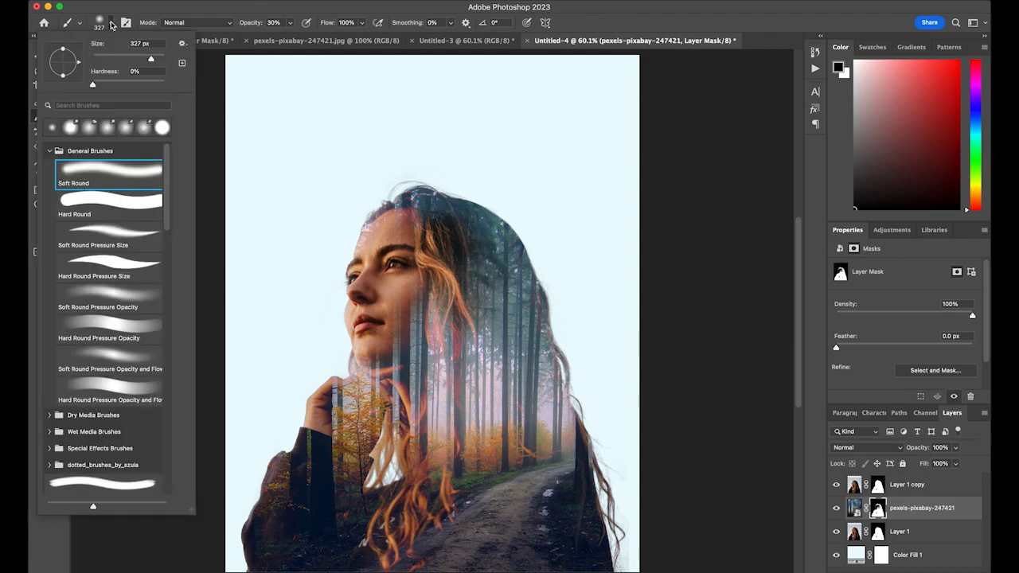
left_click(111, 25)
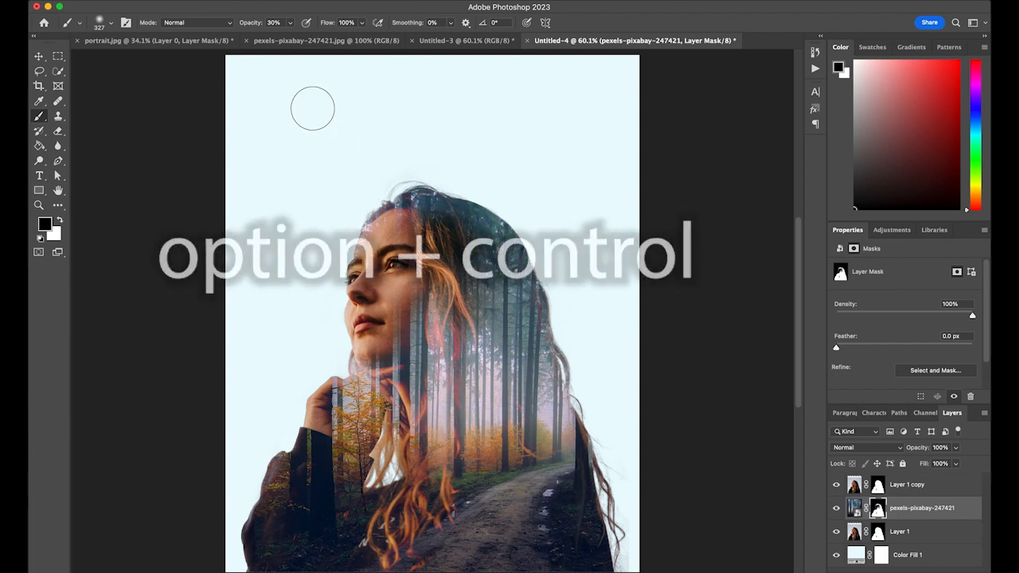
Resize the soft brush to 288 px, trying its hardness at 74% before returning it to 0%
mouse_move(312, 108)
left_mouse_down()
mouse_move(373, 118)
mouse_move(306, 116)
left_mouse_up()
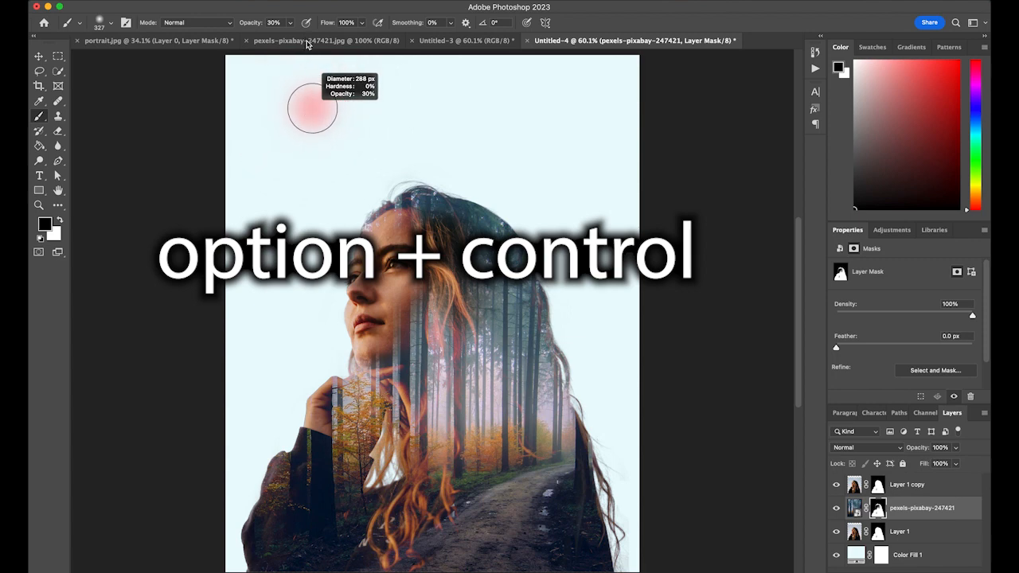
left_click_drag(305, 110, 302, 155)
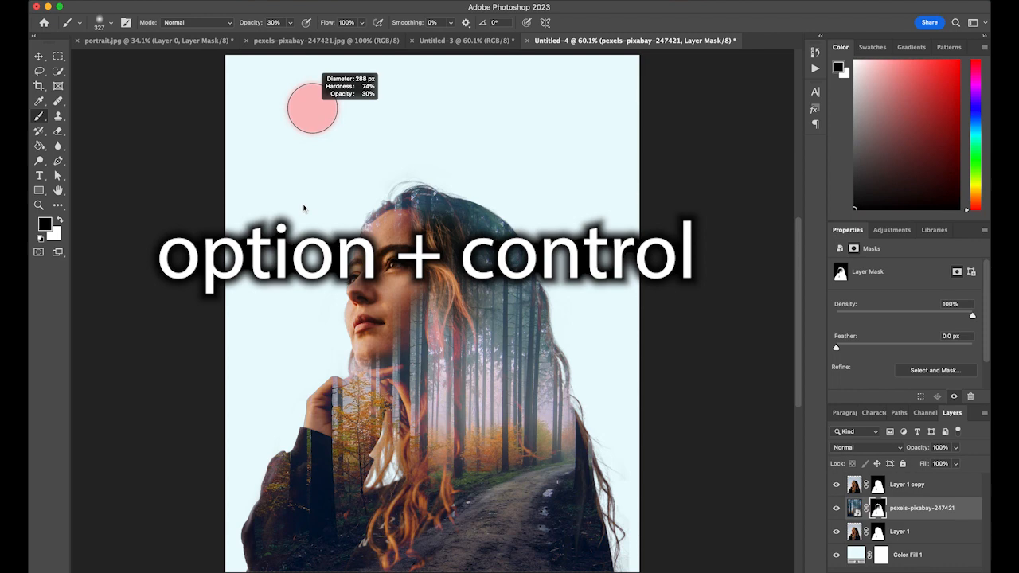
left_click_drag(303, 208, 305, 118)
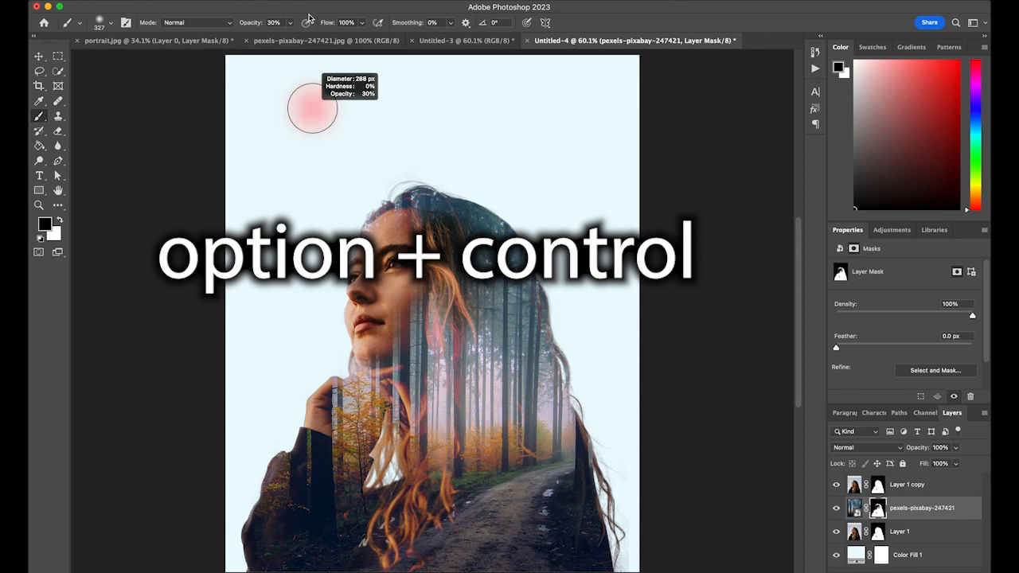
left_click_drag(309, 18, 309, 23)
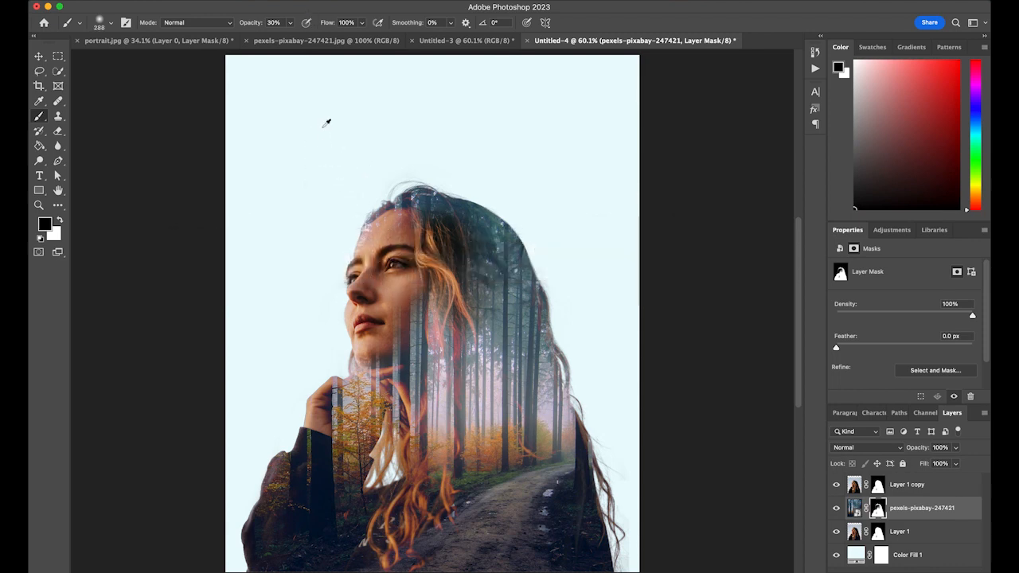
Enlarge the brush to 429 px and paint black on the forest layer's mask over the woman's hand and rear shoulder
left_click_drag(326, 122, 347, 133)
mouse_move(350, 383)
left_mouse_down()
mouse_move(341, 409)
mouse_move(374, 394)
mouse_move(358, 384)
mouse_move(368, 387)
mouse_move(319, 445)
mouse_move(306, 485)
left_mouse_up()
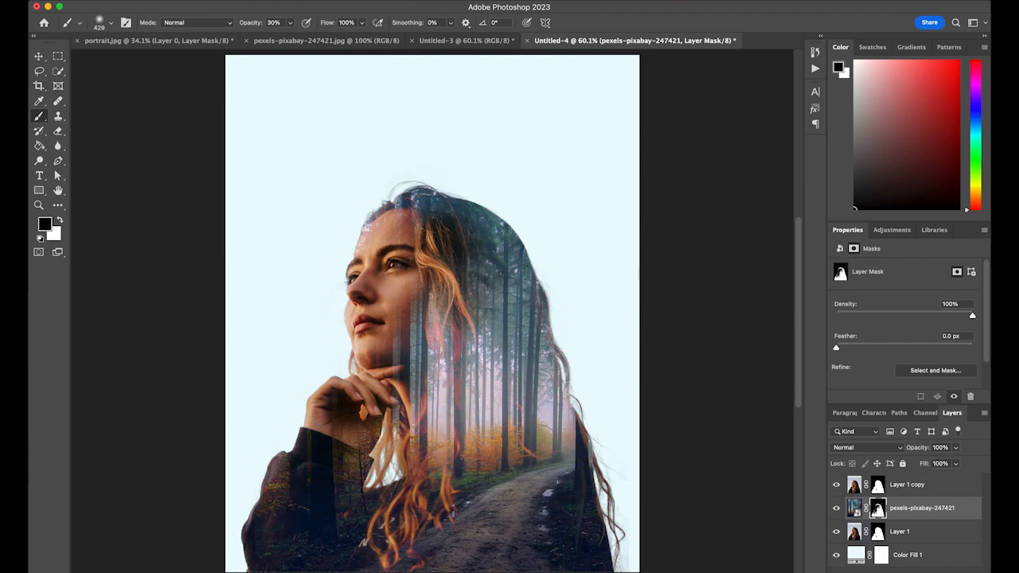
mouse_move(527, 437)
left_mouse_down()
mouse_move(557, 503)
mouse_move(538, 438)
mouse_move(571, 532)
mouse_move(542, 464)
mouse_move(546, 454)
mouse_move(548, 483)
mouse_move(543, 431)
mouse_move(562, 495)
mouse_move(543, 431)
mouse_move(588, 524)
mouse_move(543, 429)
mouse_move(542, 517)
mouse_move(537, 502)
mouse_move(549, 516)
mouse_move(536, 548)
mouse_move(549, 527)
mouse_move(490, 566)
mouse_move(552, 529)
mouse_move(515, 572)
mouse_move(548, 502)
mouse_move(541, 473)
mouse_move(485, 550)
left_mouse_up()
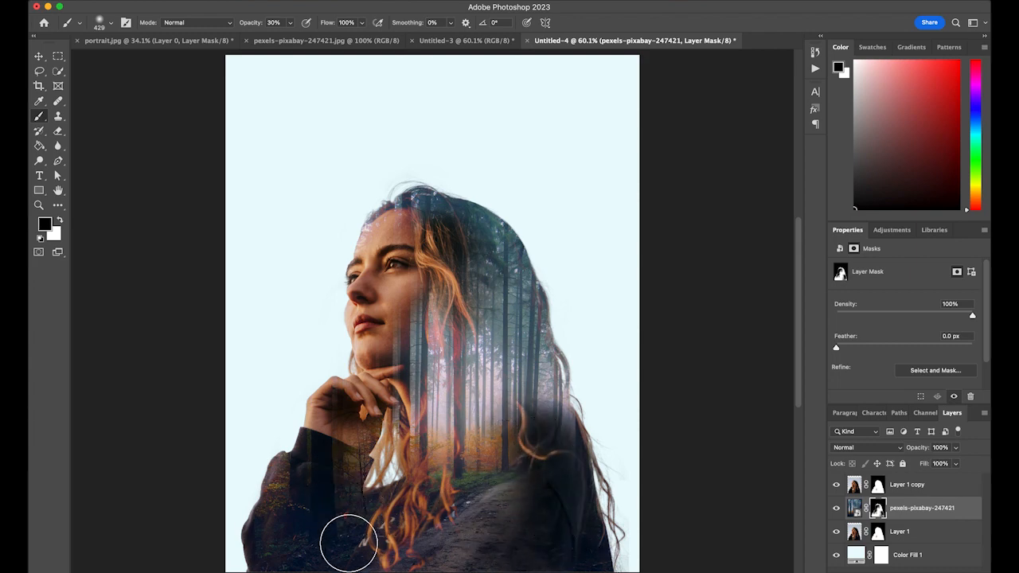
Paint black on the forest mask over the long hair beside her face and the hair at the back of her head
left_click_drag(447, 374, 445, 393)
left_click_drag(451, 333, 431, 425)
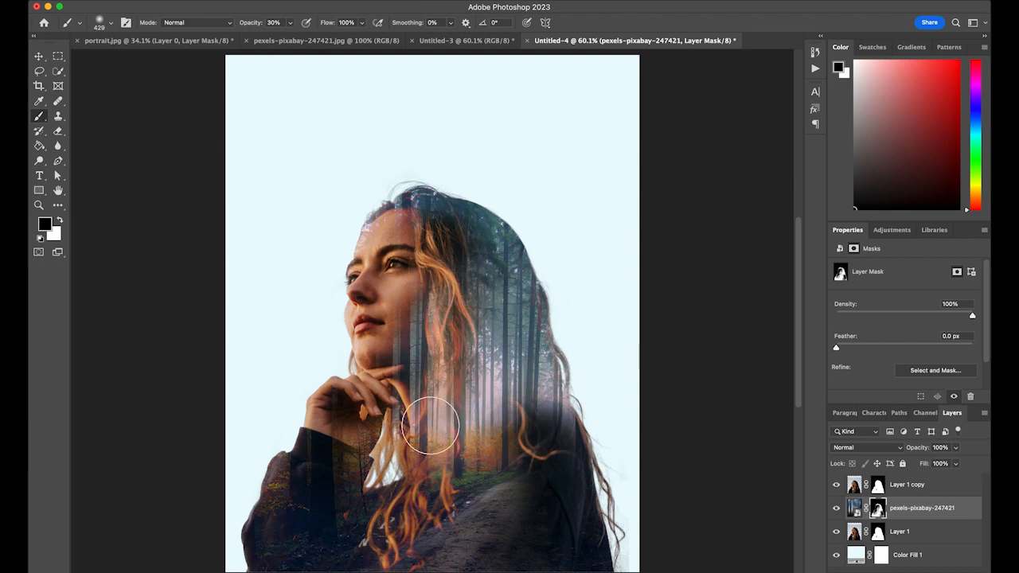
left_click_drag(444, 332, 442, 436)
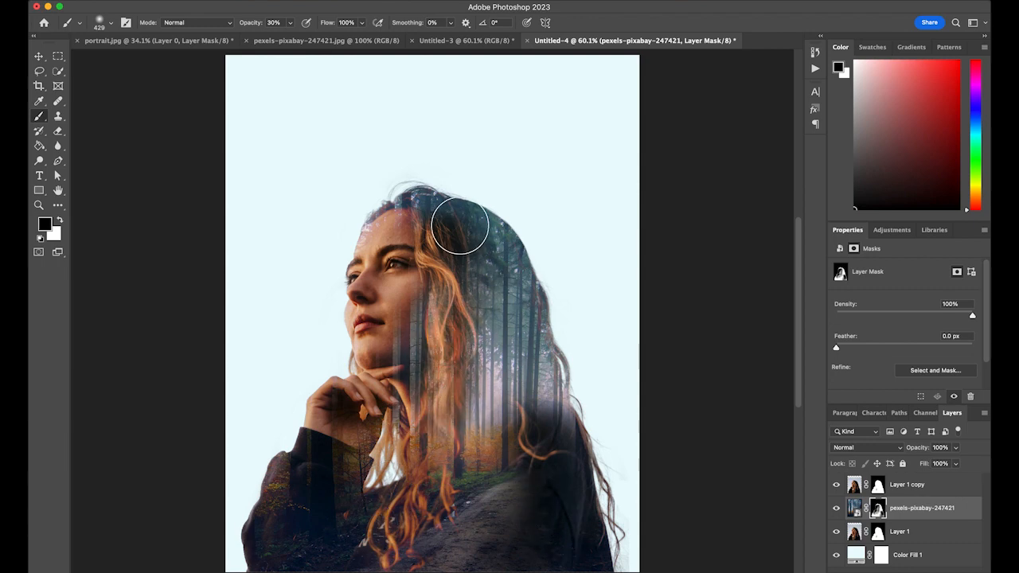
mouse_move(460, 228)
left_mouse_down()
mouse_move(482, 268)
mouse_move(464, 235)
mouse_move(492, 285)
mouse_move(464, 277)
mouse_move(523, 340)
mouse_move(544, 348)
mouse_move(492, 316)
left_mouse_up()
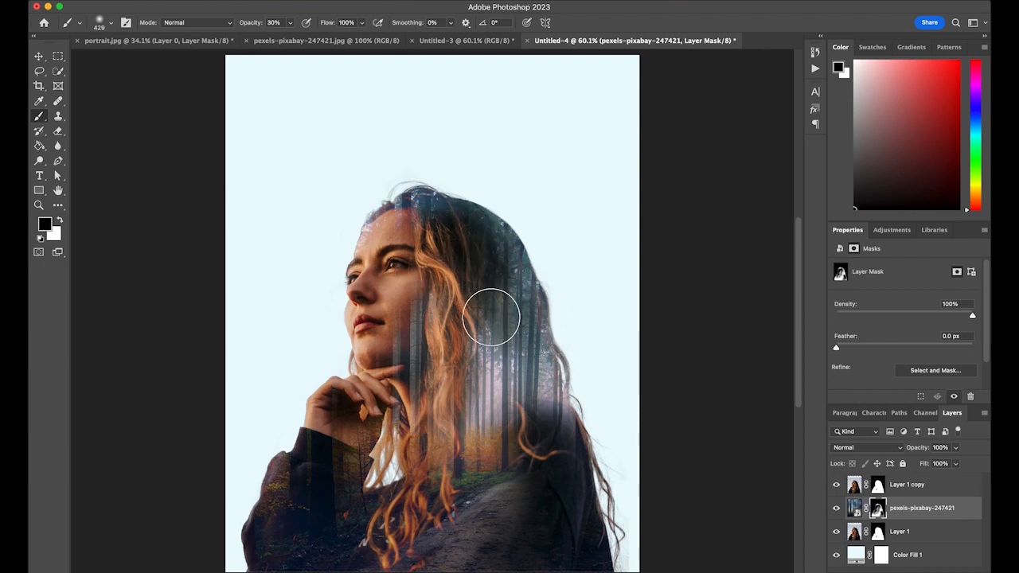
Paint white on the forest mask to bring some trees back over the hair behind her face, and return to black
left_click(61, 222)
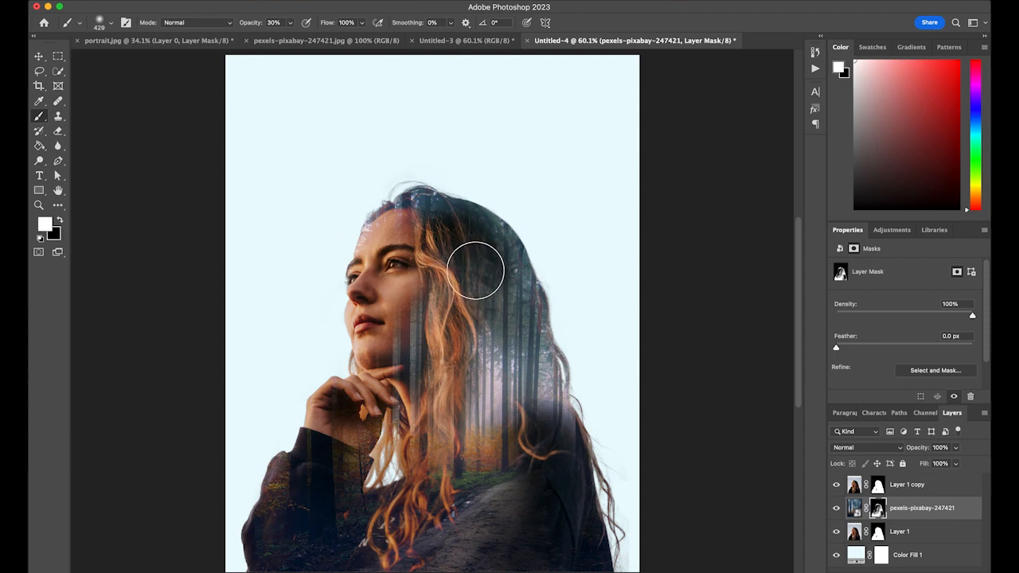
left_click_drag(475, 271, 451, 249)
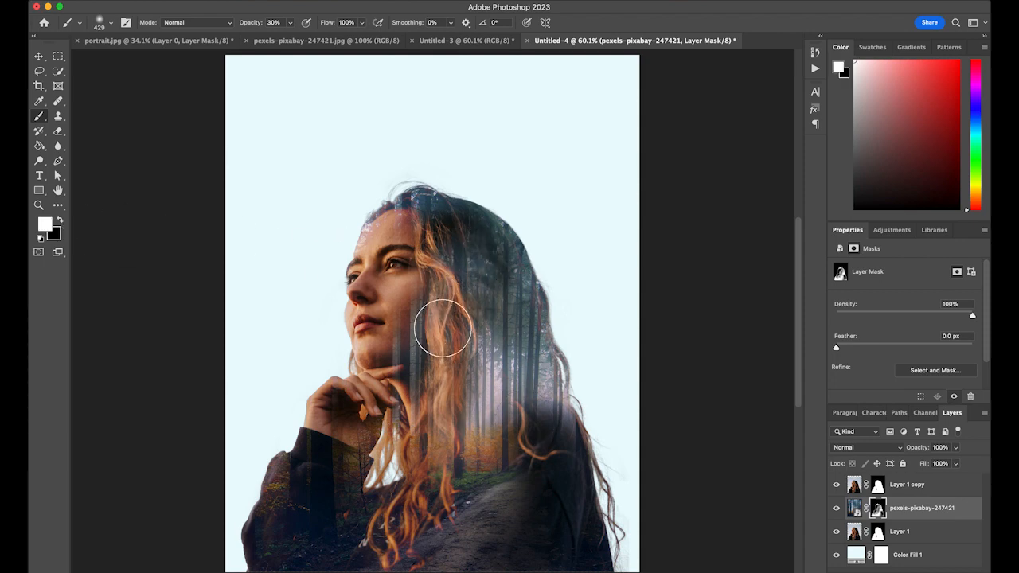
left_click_drag(443, 328, 454, 302)
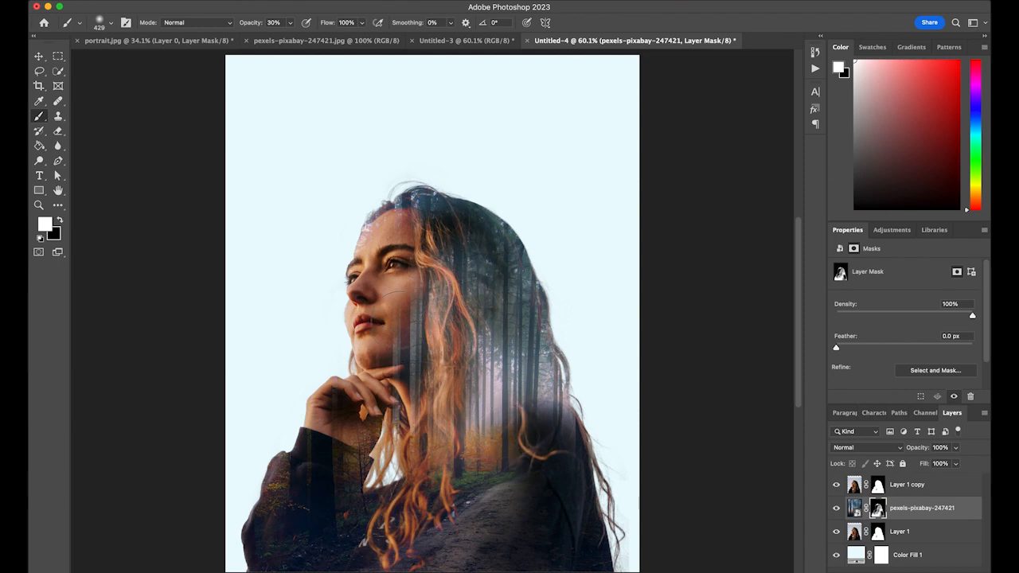
left_click(59, 221)
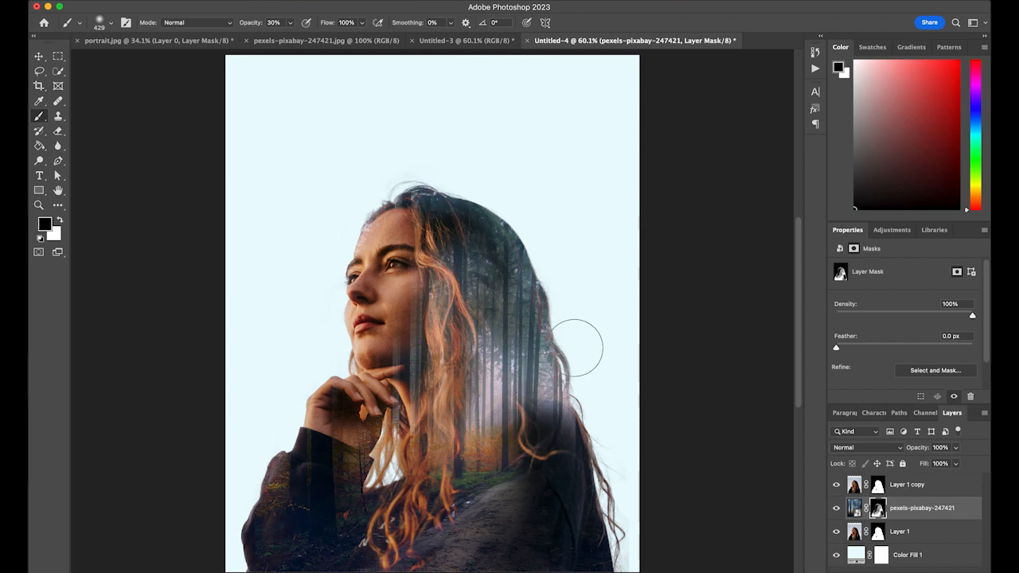
Paint white on the forest mask with a 1073 px brush to bring misty trees into the pale background around the woman
left_click(60, 220)
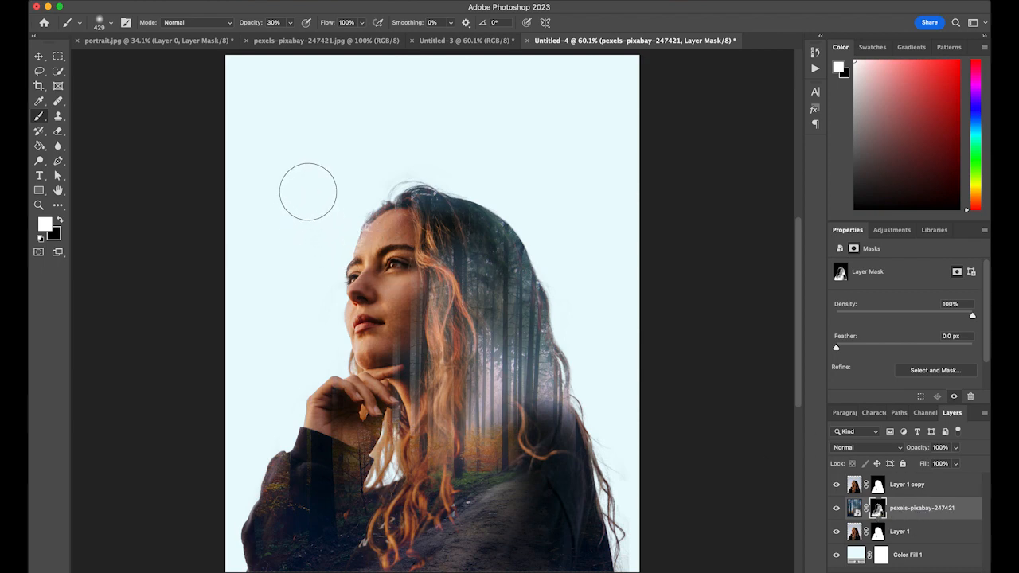
right_click(217, 151)
left_click(277, 152)
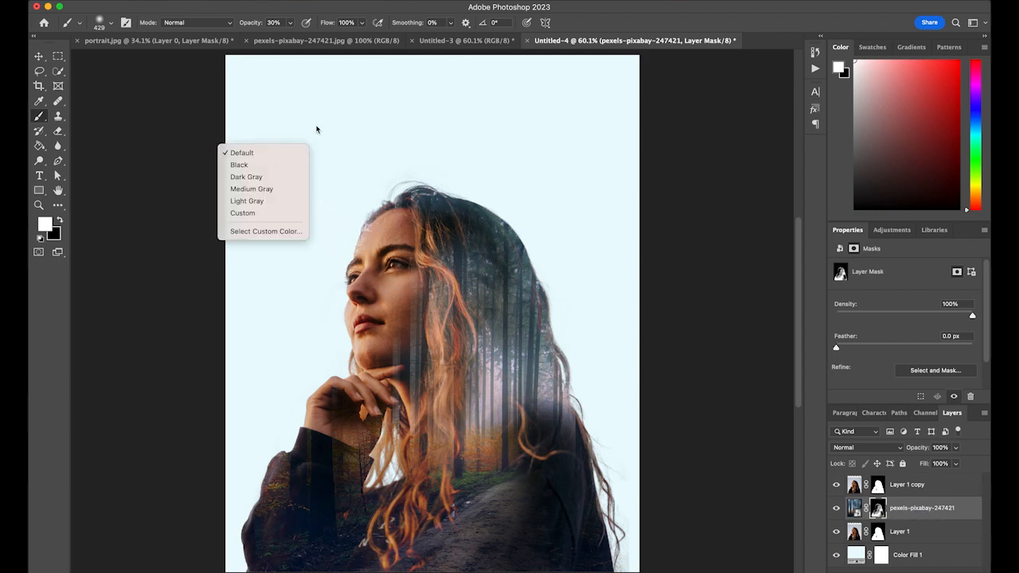
left_click_drag(313, 108, 427, 120)
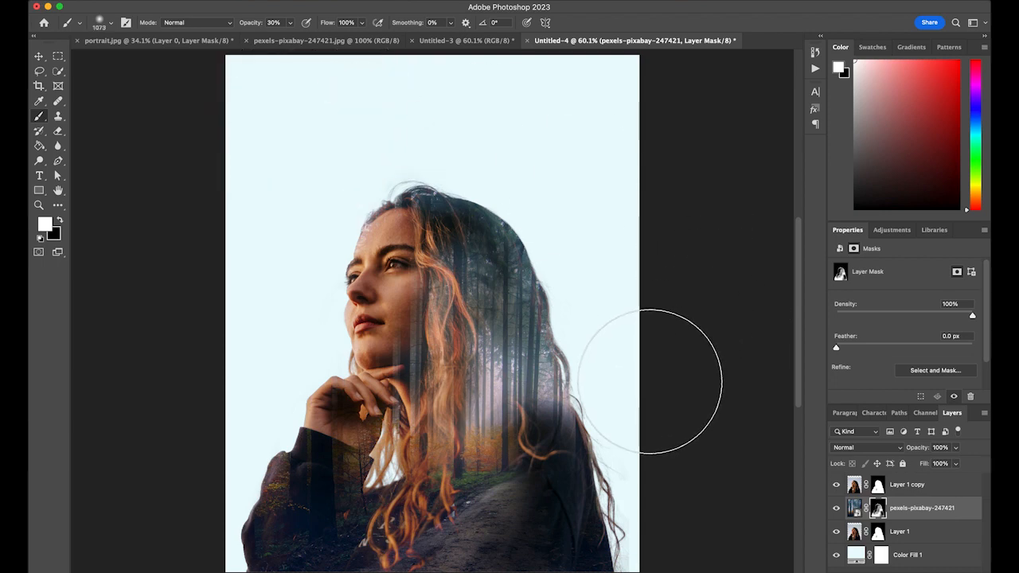
mouse_move(648, 371)
left_mouse_down()
mouse_move(632, 295)
mouse_move(598, 241)
mouse_move(508, 132)
mouse_move(458, 125)
mouse_move(349, 141)
mouse_move(319, 171)
mouse_move(304, 220)
mouse_move(244, 325)
left_mouse_up()
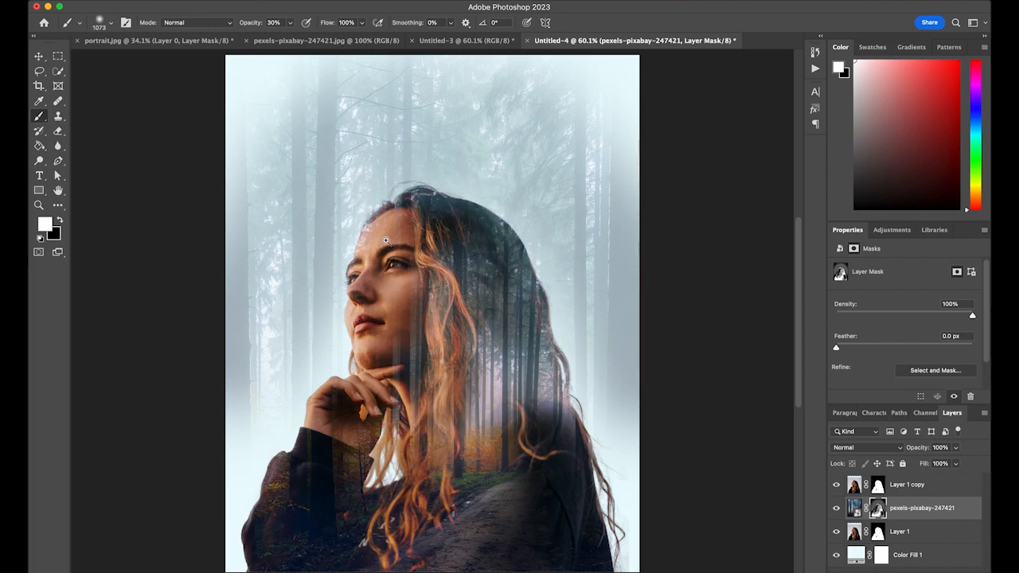
Reduce the brush to 209 px and paint black on the forest mask over the woman's forehead, hand and sleeve cuff
scroll(385, 240, "up", 3)
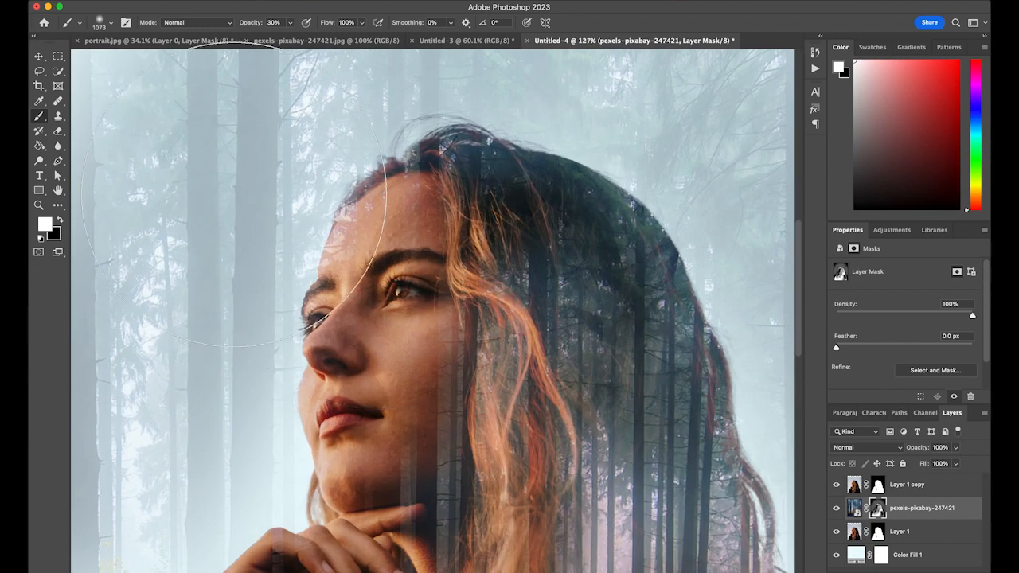
left_click_drag(324, 143, 216, 176)
mouse_move(285, 169)
left_mouse_down()
mouse_move(77, 152)
mouse_move(70, 236)
left_mouse_up()
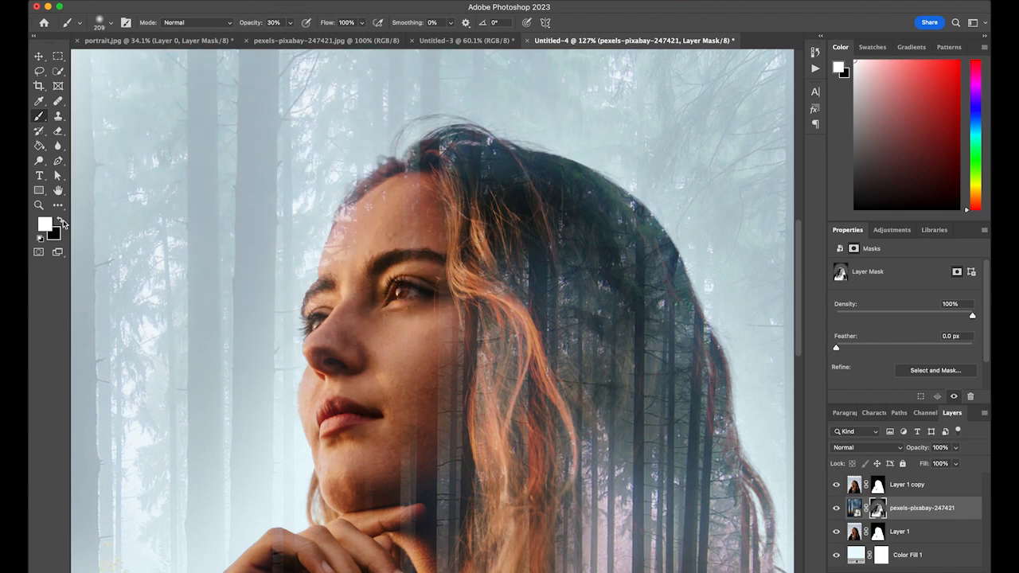
left_click(62, 220)
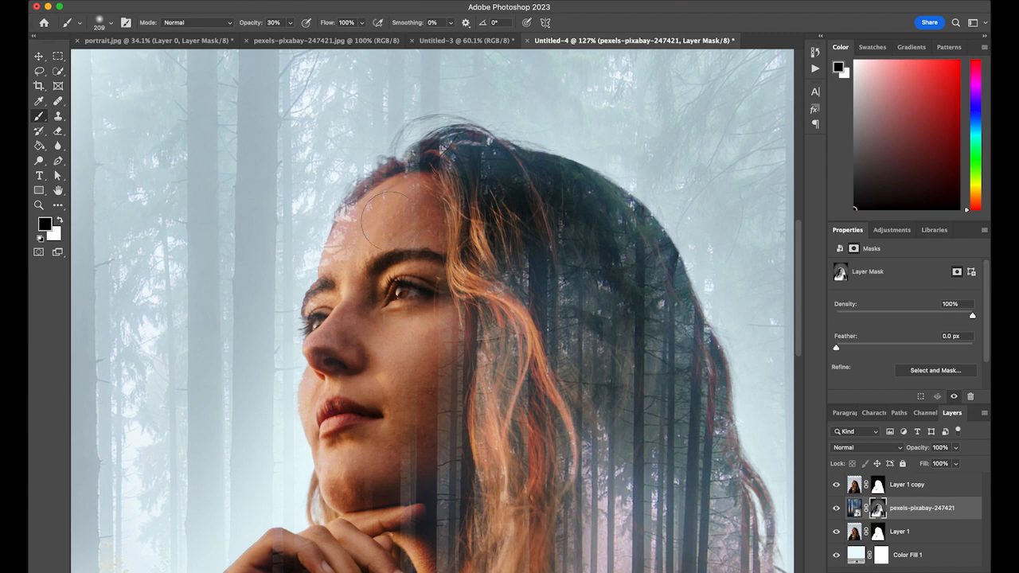
mouse_move(390, 221)
left_mouse_down()
mouse_move(347, 243)
mouse_move(362, 218)
mouse_move(385, 208)
left_mouse_up()
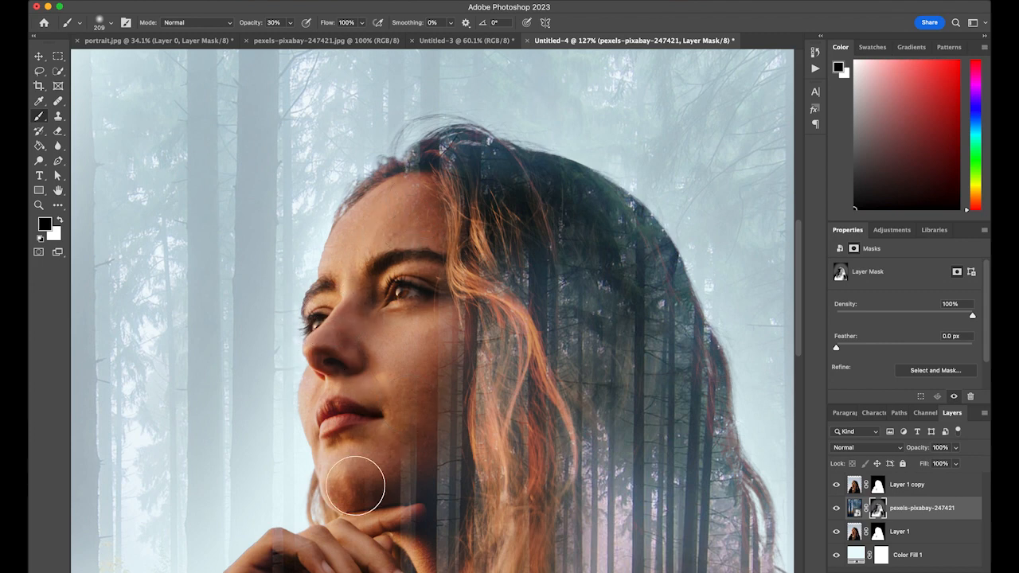
scroll(404, 466, "down", 6)
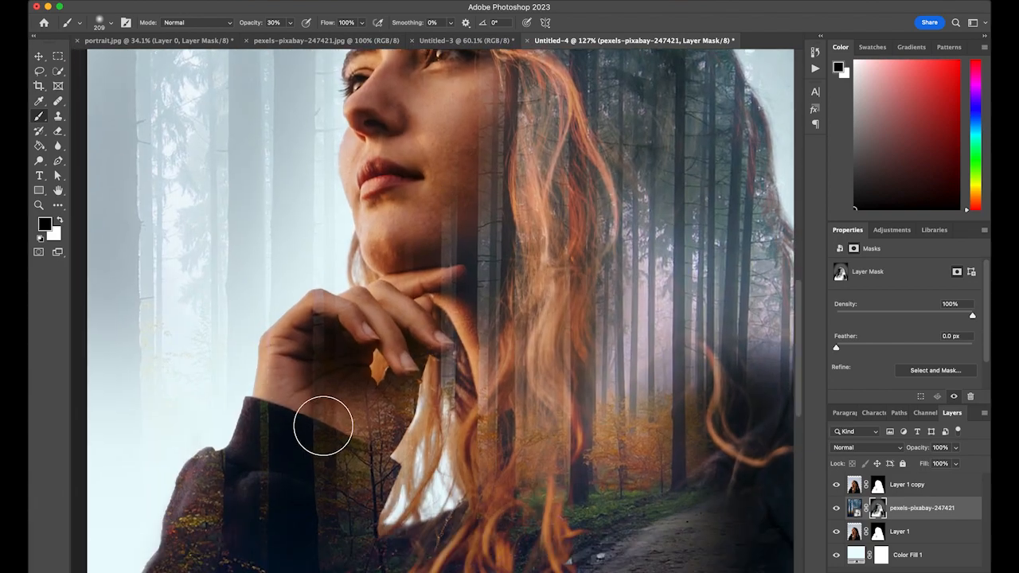
mouse_move(323, 330)
left_mouse_down()
mouse_move(348, 337)
mouse_move(313, 322)
mouse_move(339, 327)
mouse_move(327, 323)
mouse_move(310, 379)
mouse_move(330, 355)
mouse_move(338, 363)
mouse_move(318, 422)
mouse_move(305, 365)
mouse_move(263, 430)
mouse_move(274, 396)
mouse_move(265, 406)
mouse_move(248, 444)
mouse_move(287, 395)
mouse_move(302, 450)
mouse_move(332, 412)
mouse_move(314, 457)
mouse_move(333, 470)
mouse_move(366, 416)
mouse_move(300, 351)
mouse_move(275, 419)
left_mouse_up()
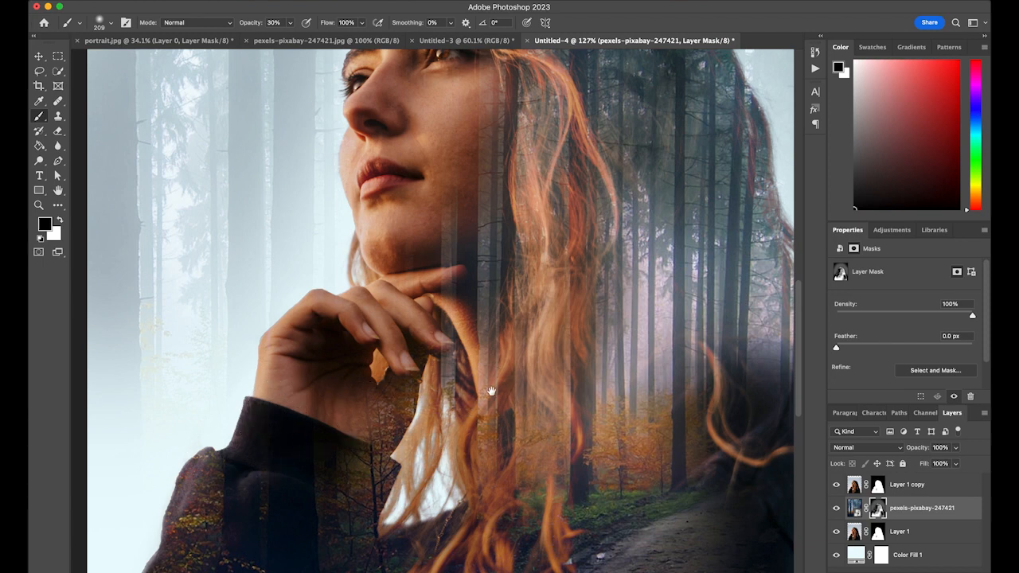
Paint black at 30% opacity on the forest mask over the rear shoulder and the coat where the dirt path shows
left_click_drag(488, 391, 337, 346)
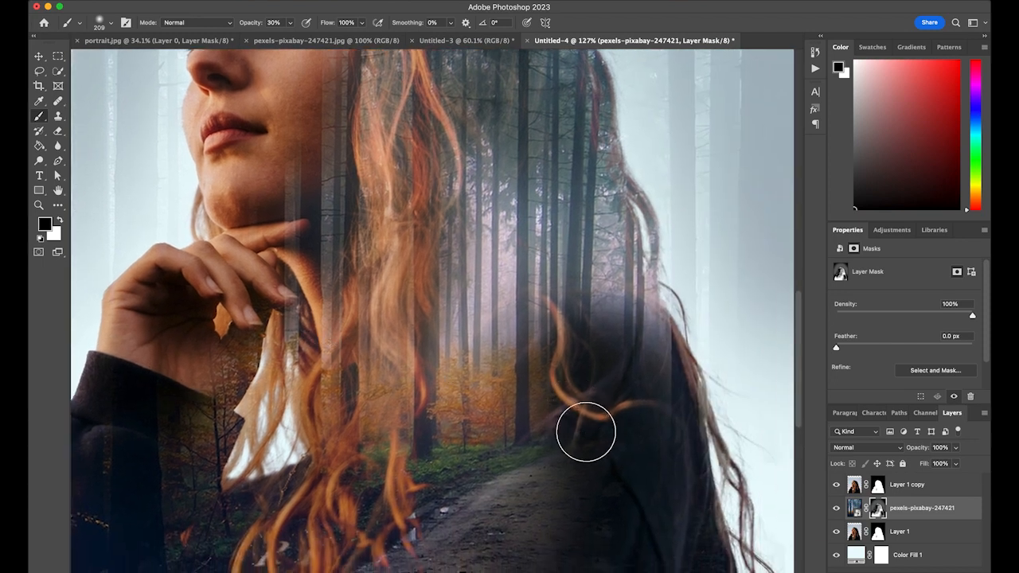
mouse_move(541, 462)
left_mouse_down()
mouse_move(524, 320)
mouse_move(513, 314)
mouse_move(489, 394)
mouse_move(539, 374)
mouse_move(542, 359)
mouse_move(501, 384)
left_mouse_up()
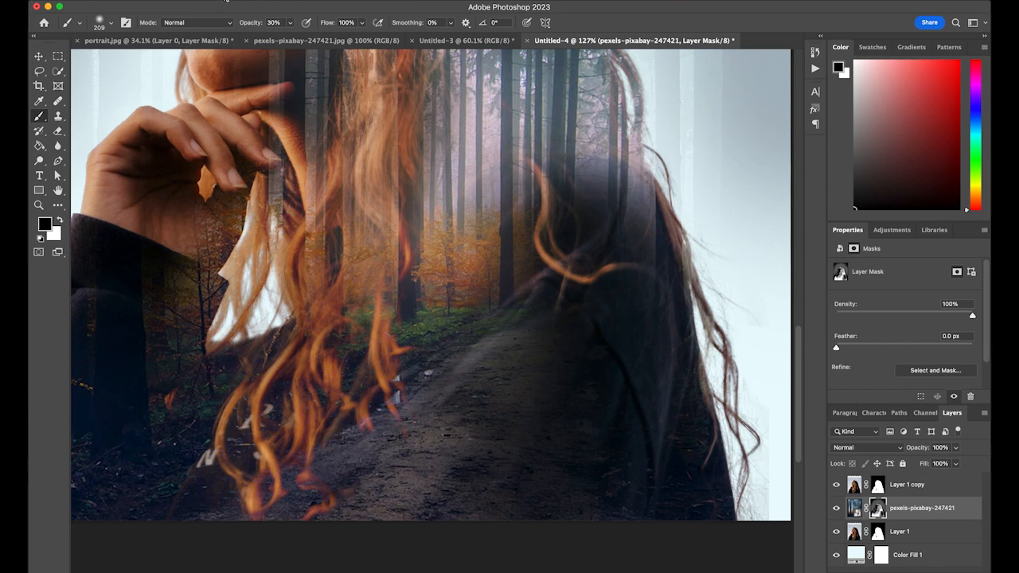
left_click(292, 25)
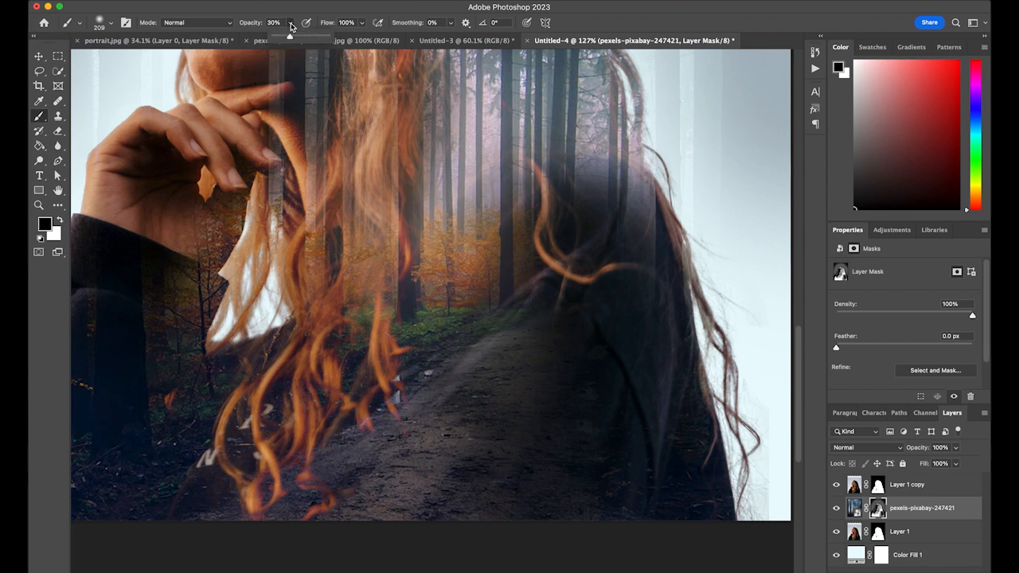
left_click(291, 26)
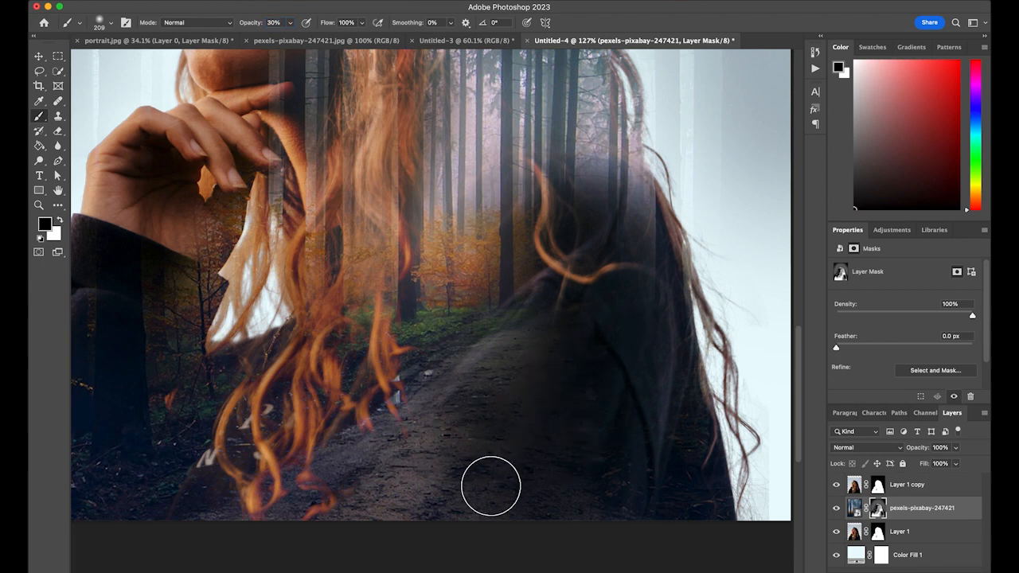
left_click_drag(578, 325, 321, 546)
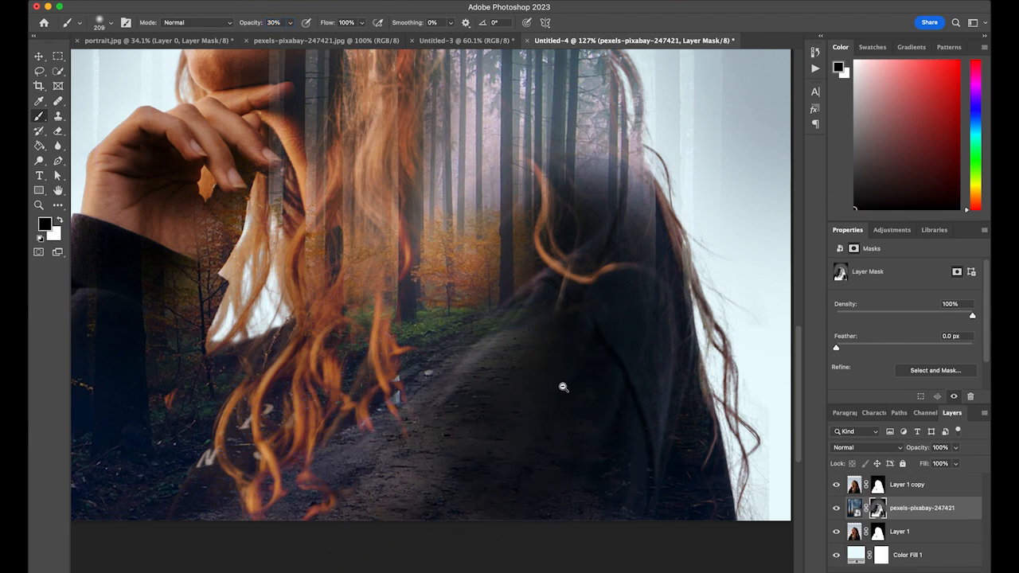
left_click_drag(563, 387, 517, 371)
left_click_drag(498, 320, 464, 418)
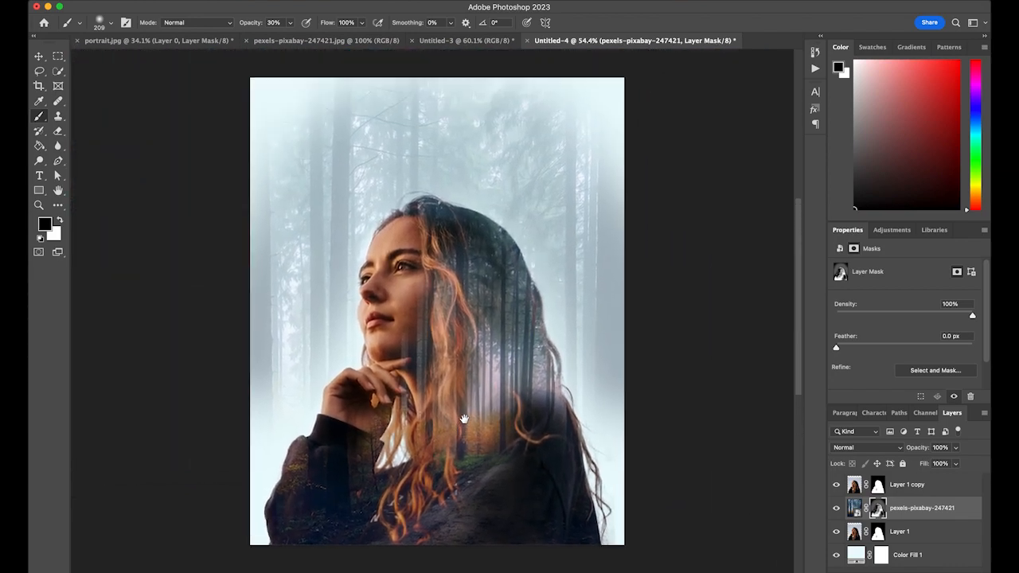